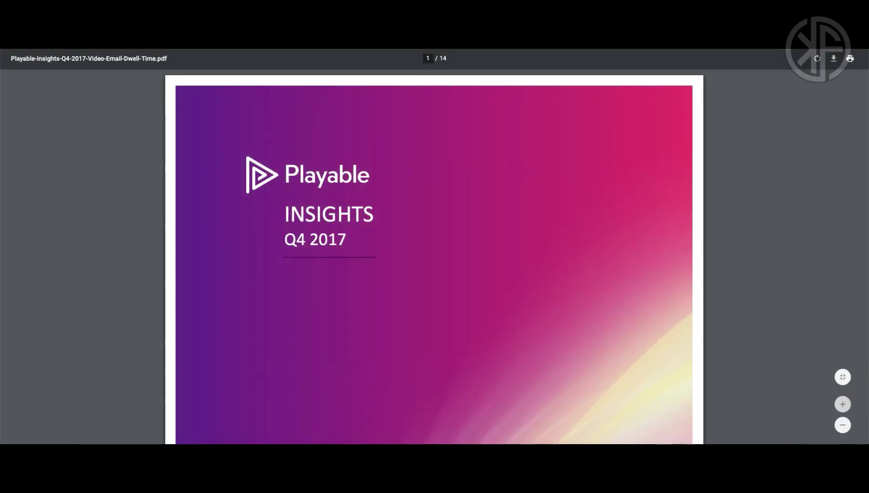
# - Scroll the Playable Insights PDF past device and email-client findings to the day-part dwell-time chart
pyautogui.scroll(-5, 434, 255)
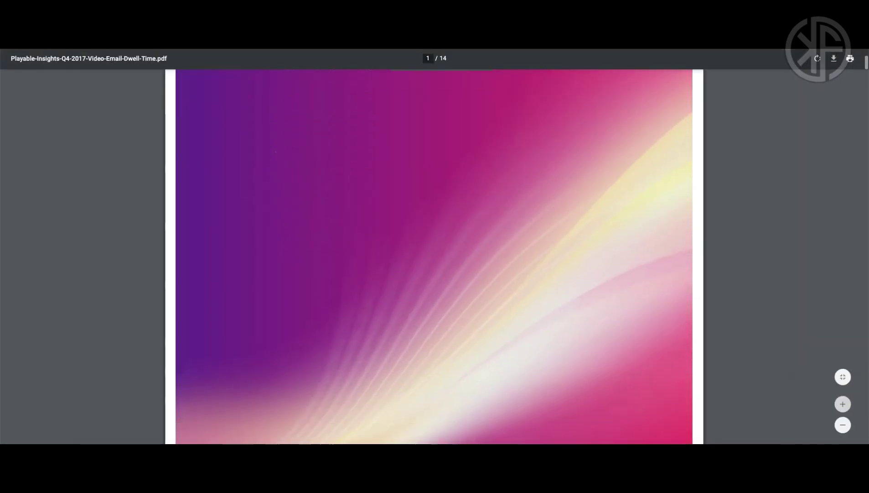
pyautogui.scroll(-2, 434, 246)
pyautogui.scroll(-2, 434, 246)
pyautogui.scroll(-2, 434, 246)
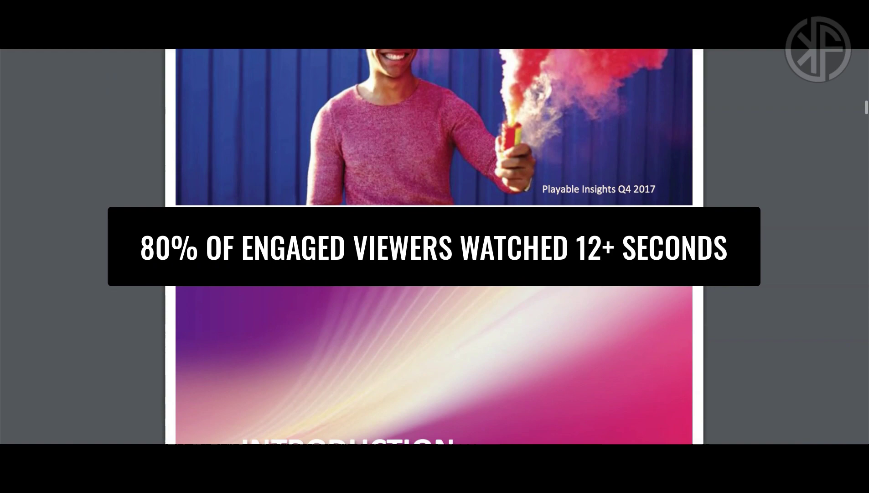
pyautogui.scroll(-2, 434, 246)
pyautogui.scroll(-3, 199, 434)
pyautogui.scroll(-2, 199, 434)
pyautogui.scroll(-2, 198, 435)
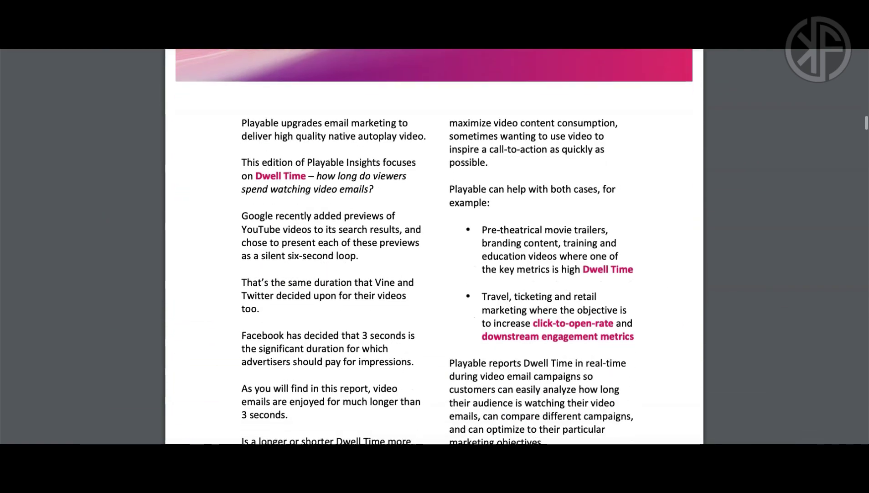
pyautogui.scroll(-3, 198, 434)
pyautogui.scroll(-1, 434, 246)
pyautogui.scroll(-3, 434, 247)
pyautogui.scroll(-3, 434, 246)
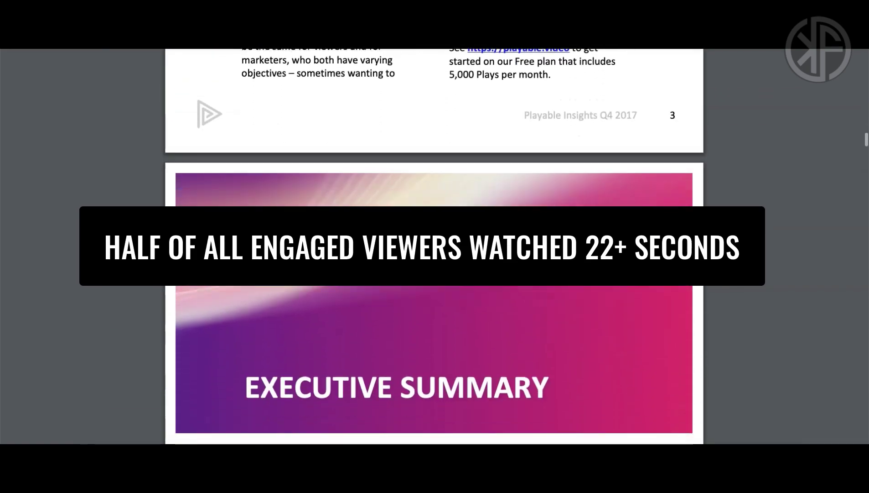
pyautogui.scroll(-3, 434, 246)
pyautogui.scroll(-3, 435, 246)
pyautogui.scroll(-3, 434, 247)
pyautogui.scroll(-3, 434, 246)
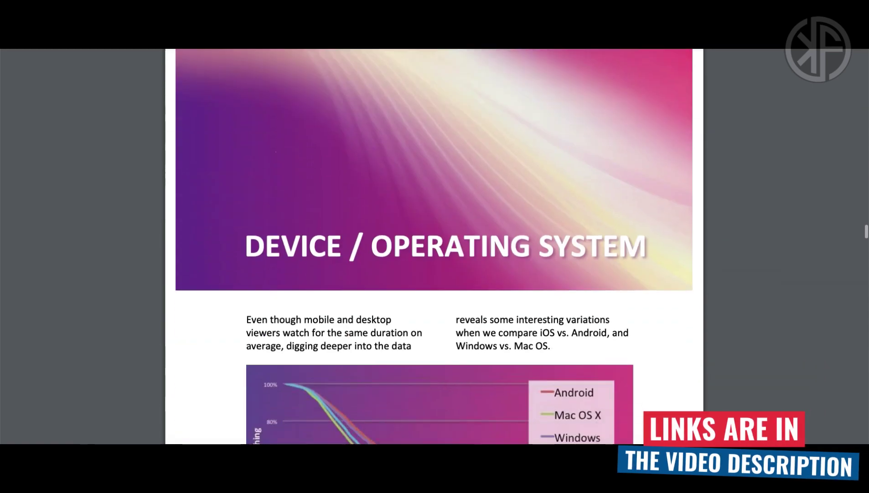
pyautogui.scroll(-2, 434, 246)
pyautogui.scroll(-4, 434, 247)
pyautogui.scroll(-3, 434, 247)
pyautogui.scroll(-1, 434, 246)
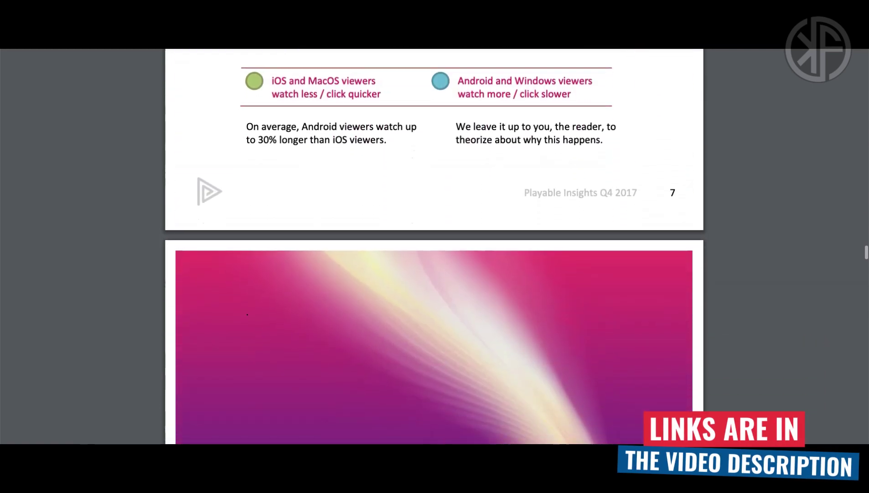
pyautogui.scroll(-4, 434, 246)
pyautogui.scroll(-4, 435, 246)
pyautogui.scroll(-4, 434, 246)
pyautogui.scroll(-3, 434, 247)
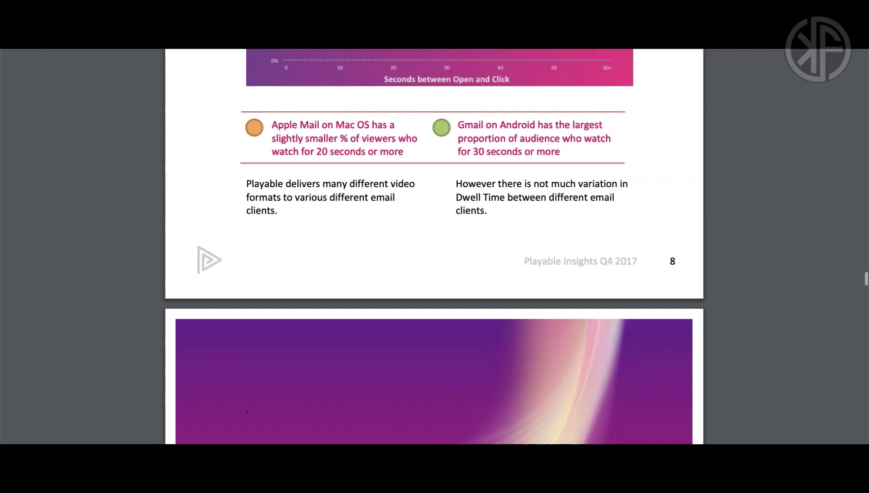
pyautogui.scroll(-3, 435, 246)
pyautogui.scroll(-4, 434, 246)
pyautogui.scroll(-4, 434, 246)
pyautogui.scroll(-4, 435, 246)
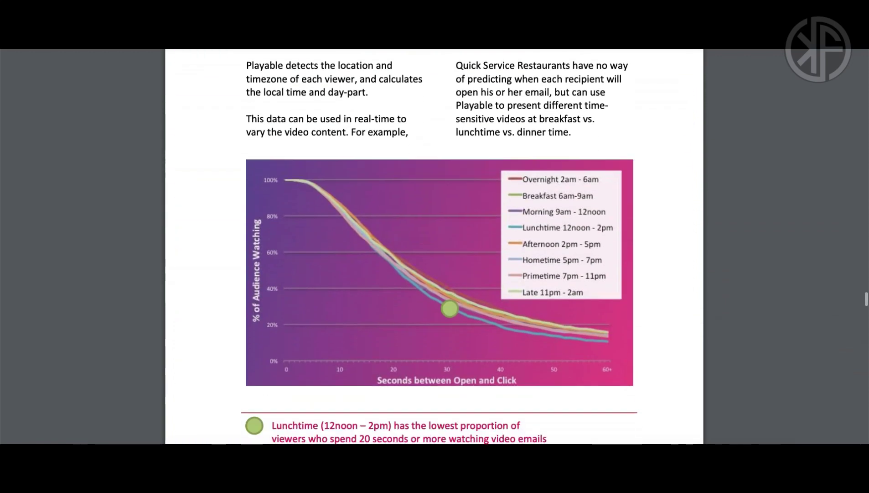
pyautogui.scroll(-4, 434, 246)
pyautogui.scroll(-4, 434, 247)
pyautogui.scroll(-5, 434, 246)
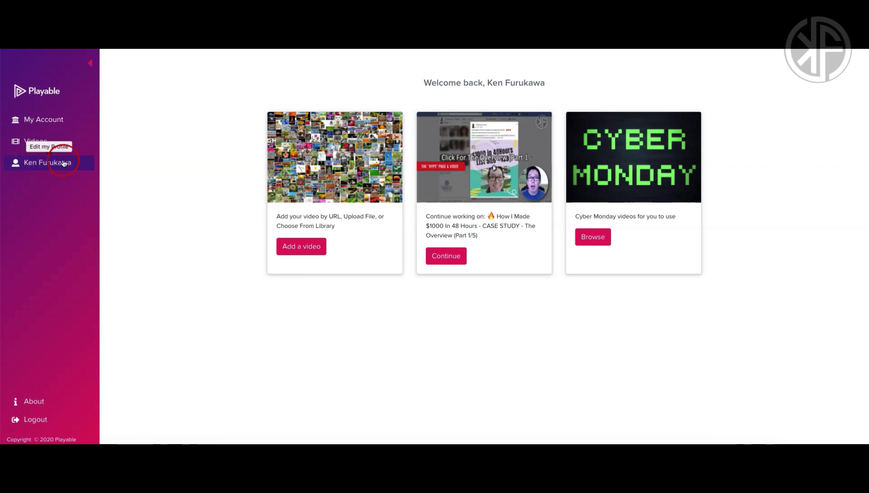
# - Open My Account's Reports to see opens and clicks broken down by email client
pyautogui.click(41, 120)
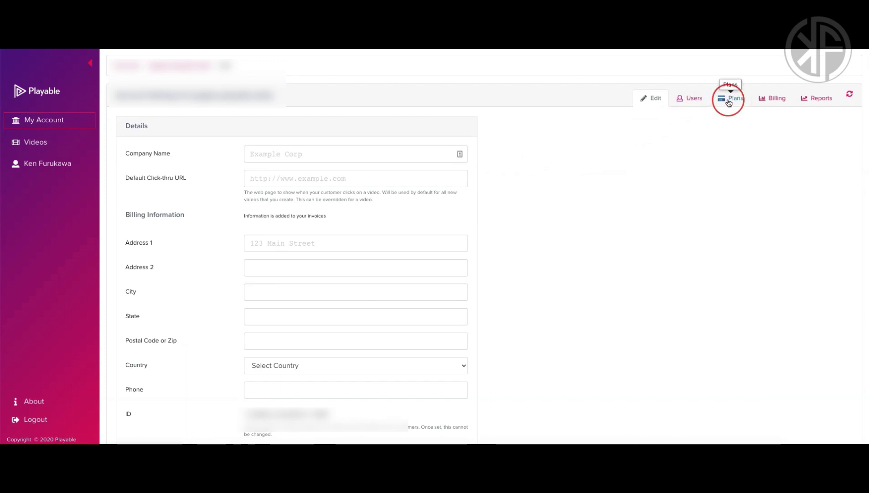
pyautogui.click(772, 101)
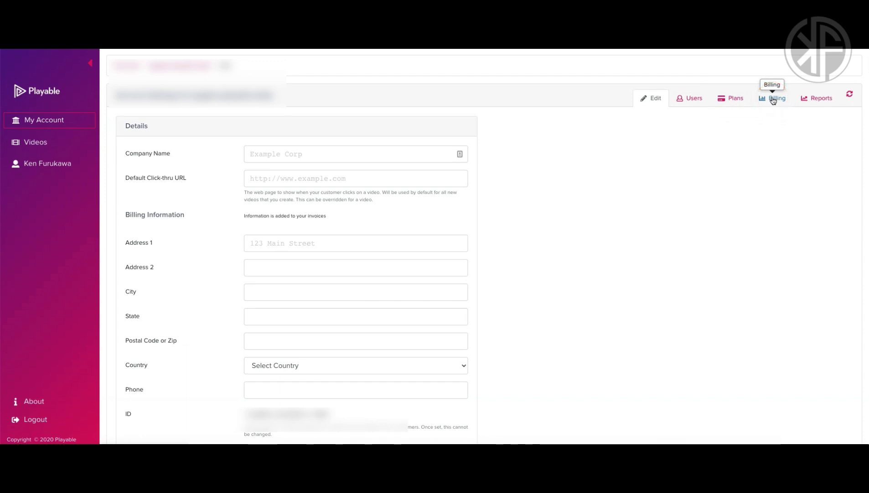
pyautogui.click(820, 101)
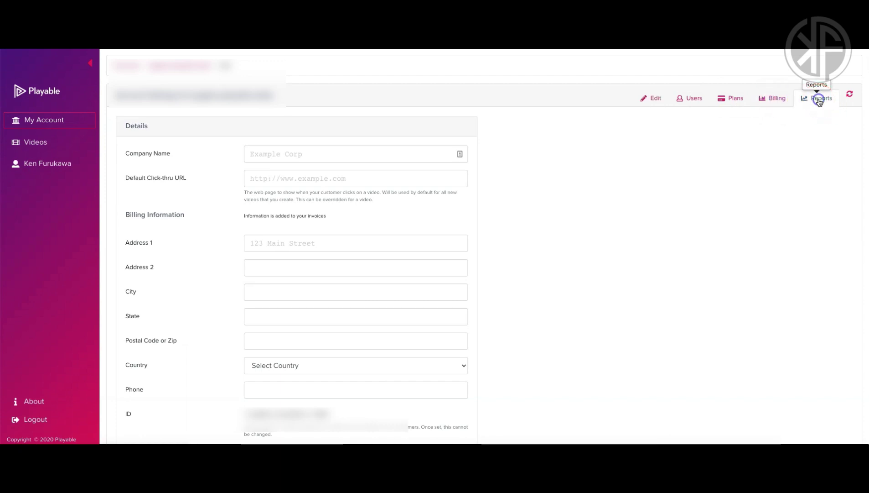
pyautogui.click(754, 140)
pyautogui.click(657, 173)
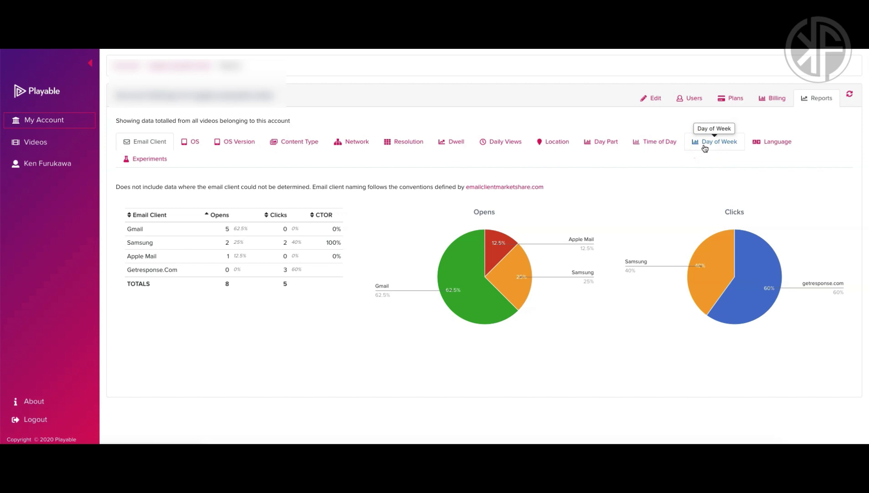
pyautogui.click(263, 143)
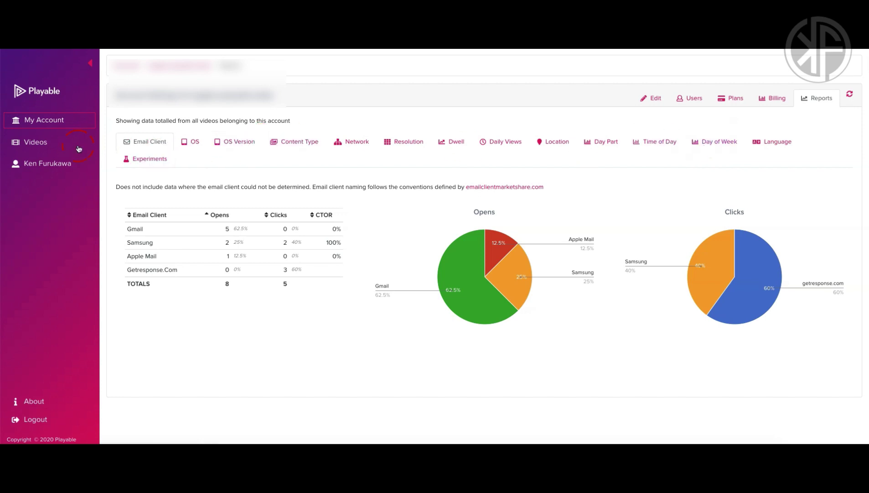
# - Go from the welcome dashboard to the Videos list and start adding a new video
pyautogui.click(79, 149)
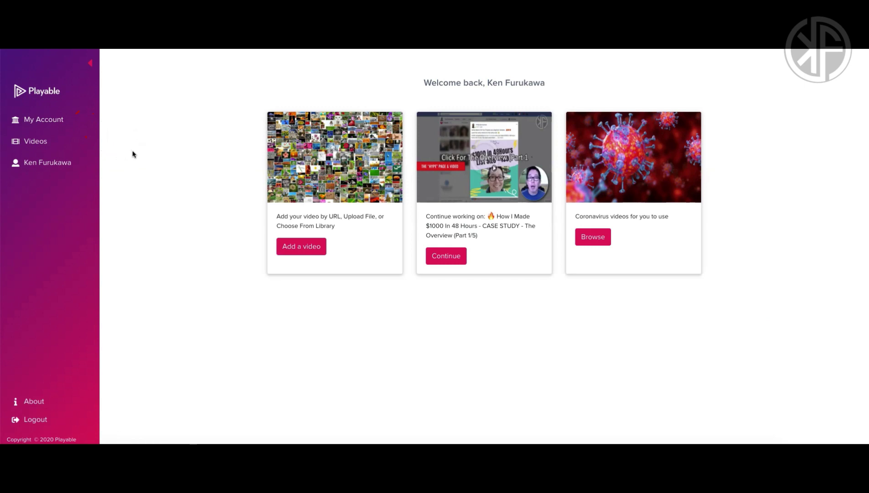
pyautogui.click(37, 145)
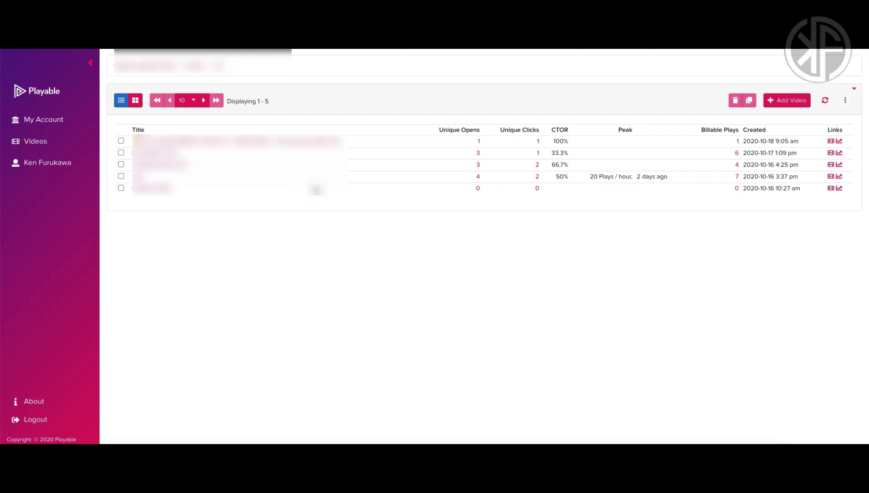
pyautogui.click(791, 103)
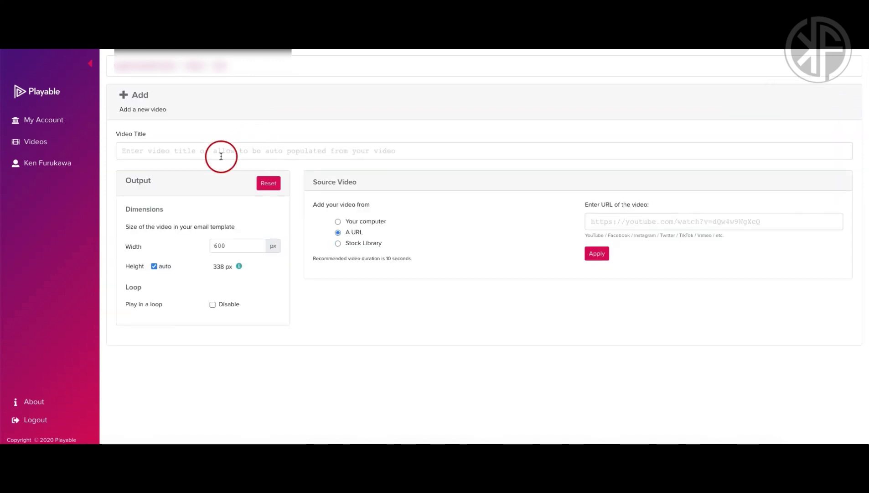
pyautogui.click(221, 152)
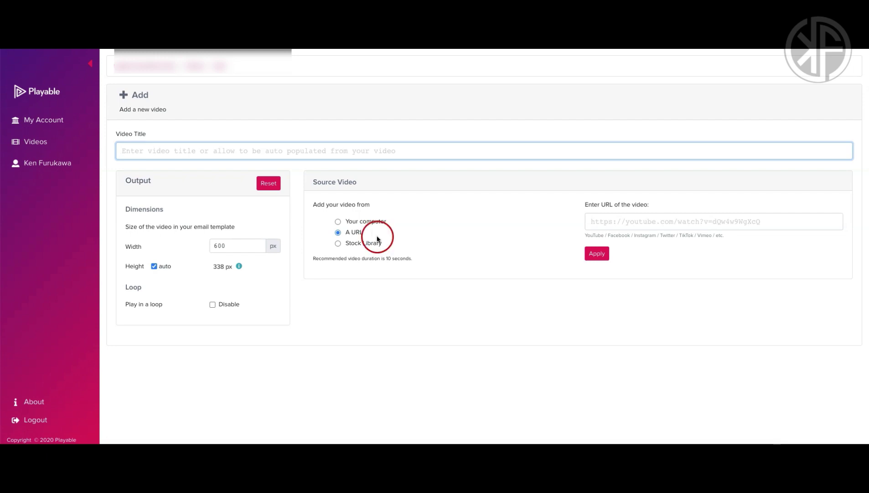
# - Switch the source to Stock Library, browse the New: The Office Selection clips, then return
pyautogui.click(364, 243)
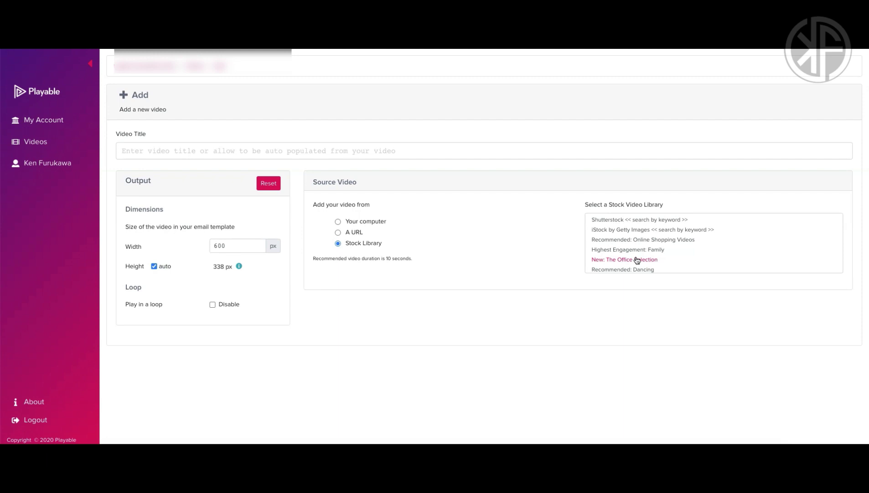
pyautogui.click(637, 260)
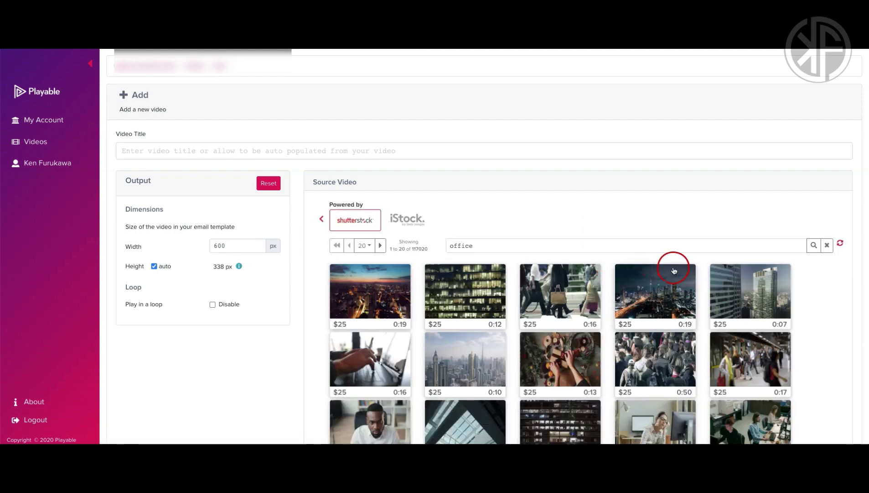
pyautogui.scroll(-3, 778, 319)
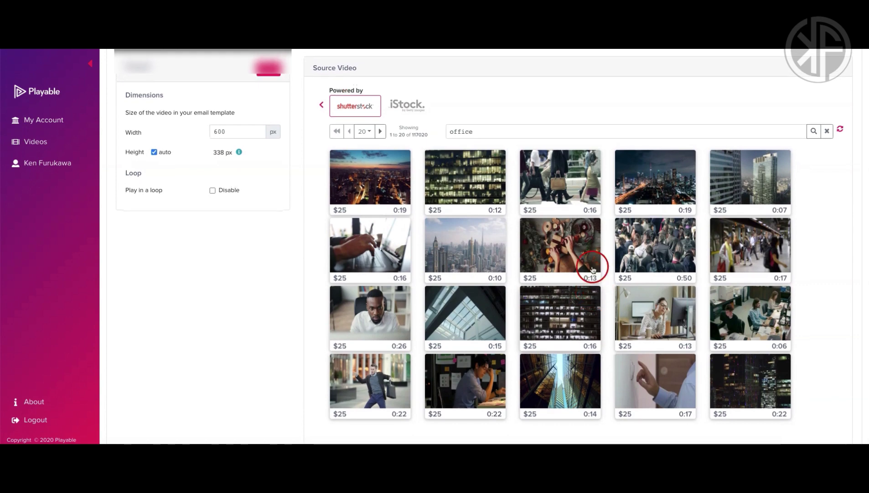
pyautogui.click(321, 105)
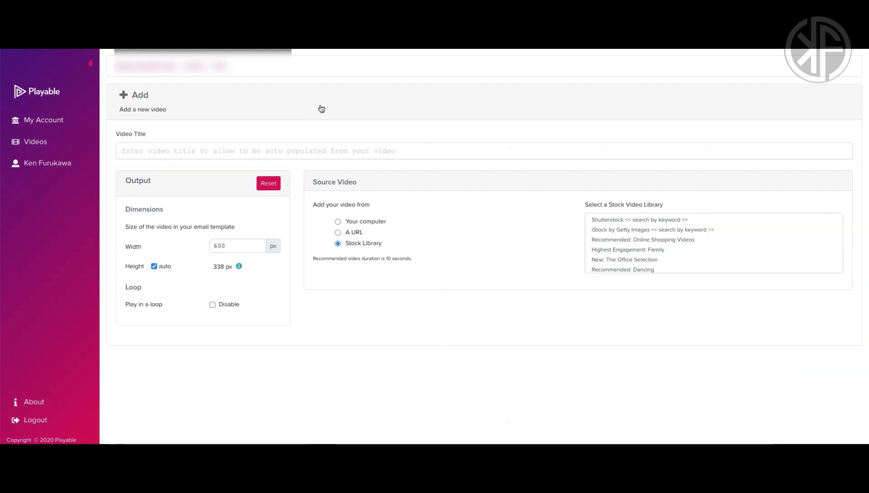
# - Set the new video's source to a pasted YouTube link and apply it
pyautogui.click(338, 233)
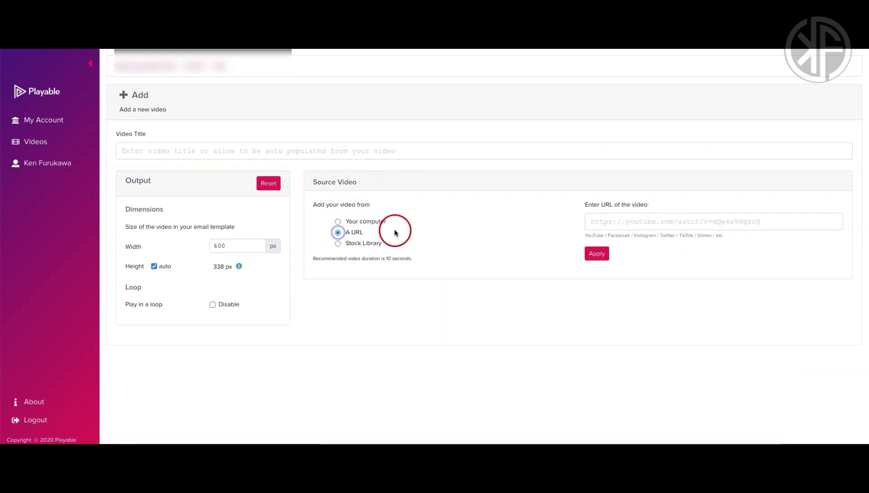
pyautogui.click(625, 223)
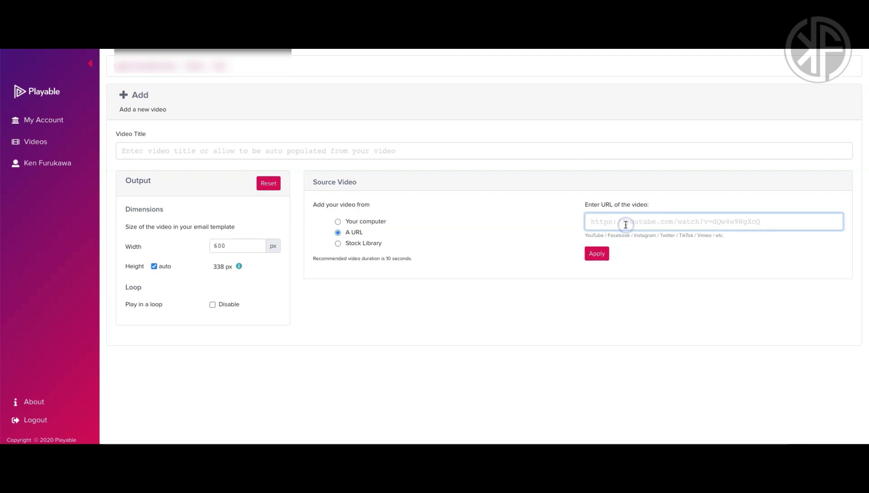
pyautogui.write('https://www.youtube.com/watch?v=rUWxSEwctFU')
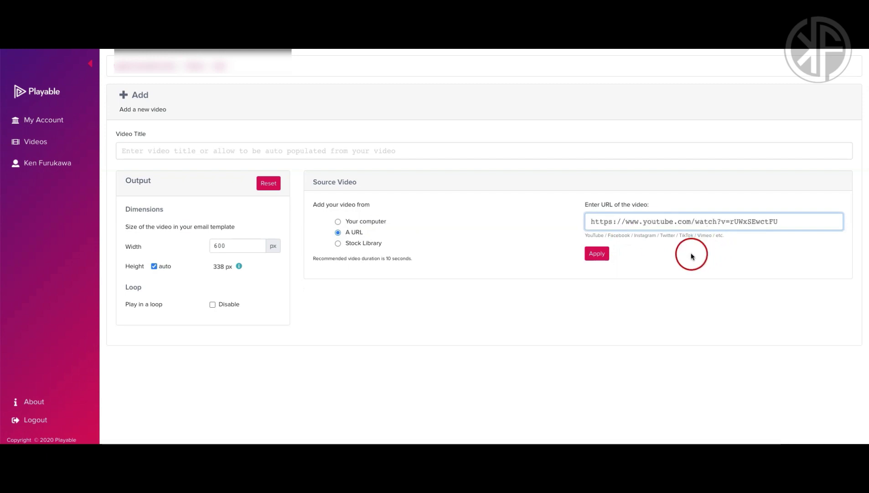
pyautogui.click(598, 255)
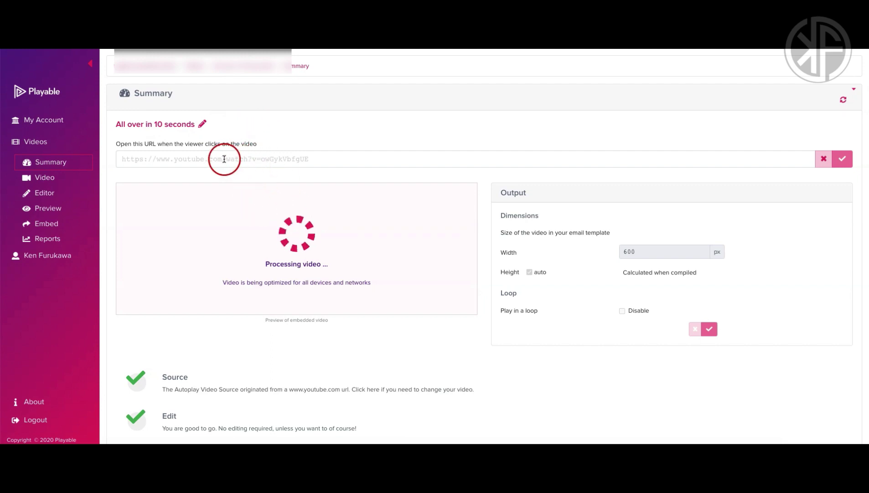
pyautogui.click(148, 154)
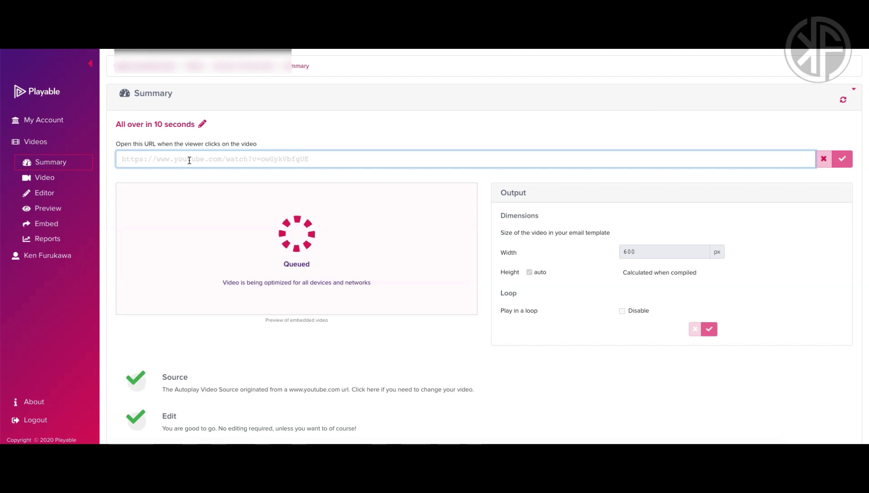
pyautogui.write('http')
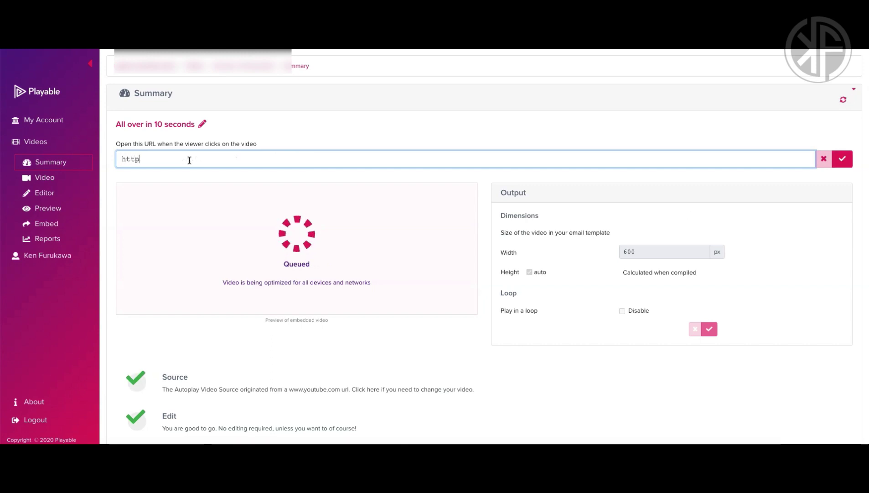
pyautogui.write('s://kenf')
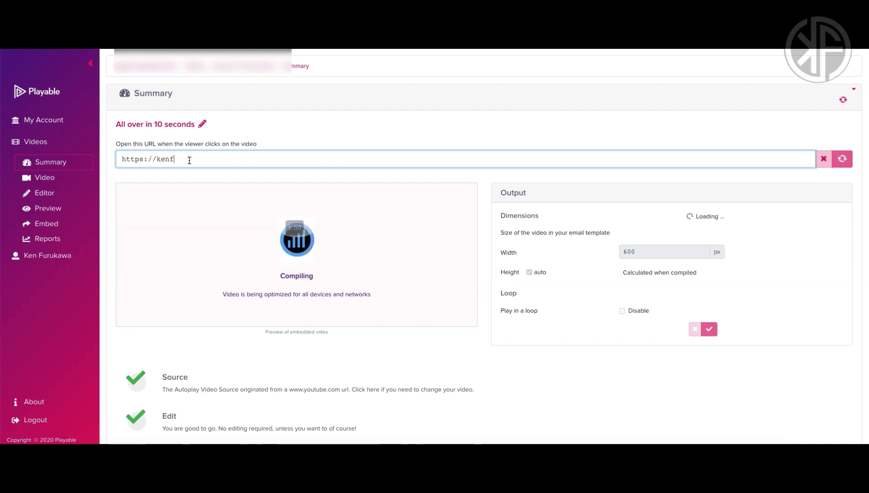
pyautogui.write('urukaw')
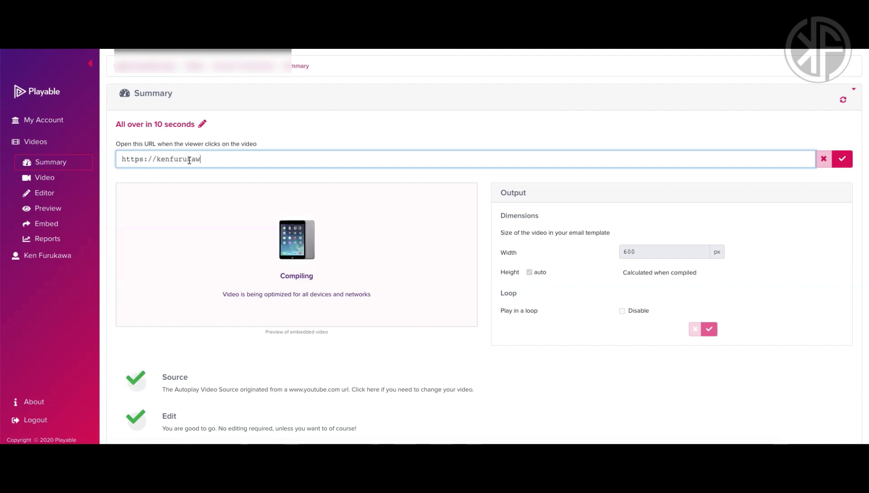
pyautogui.write('a.com')
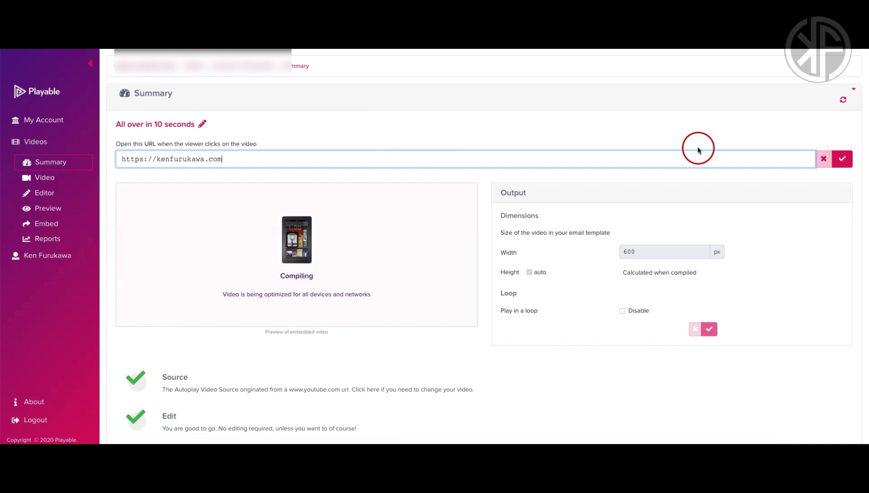
pyautogui.click(842, 160)
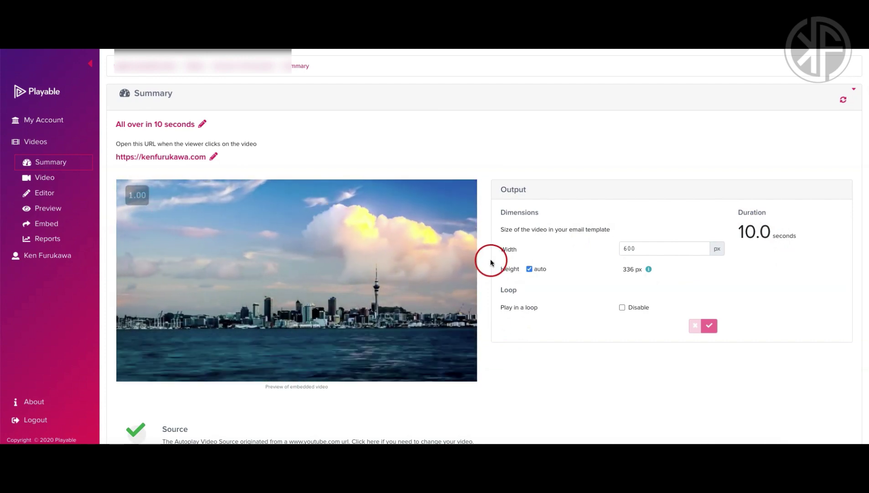
pyautogui.scroll(-1, 491, 260)
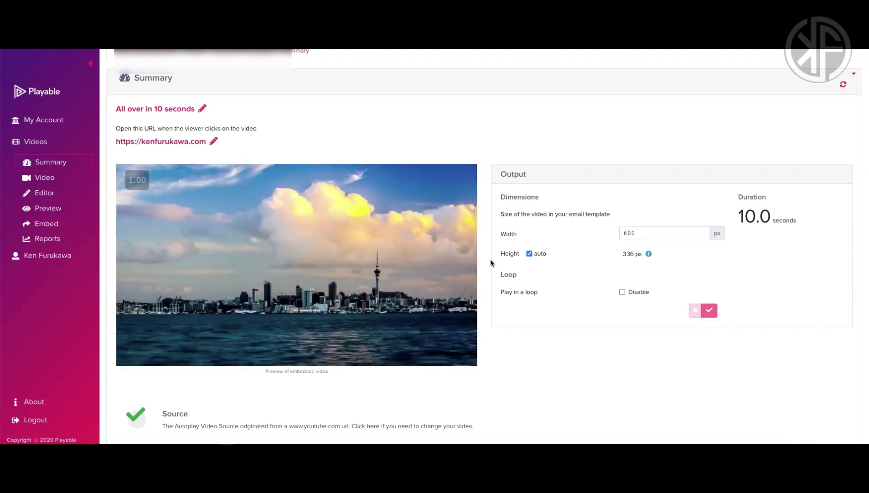
pyautogui.scroll(-1, 490, 261)
pyautogui.scroll(-1, 491, 262)
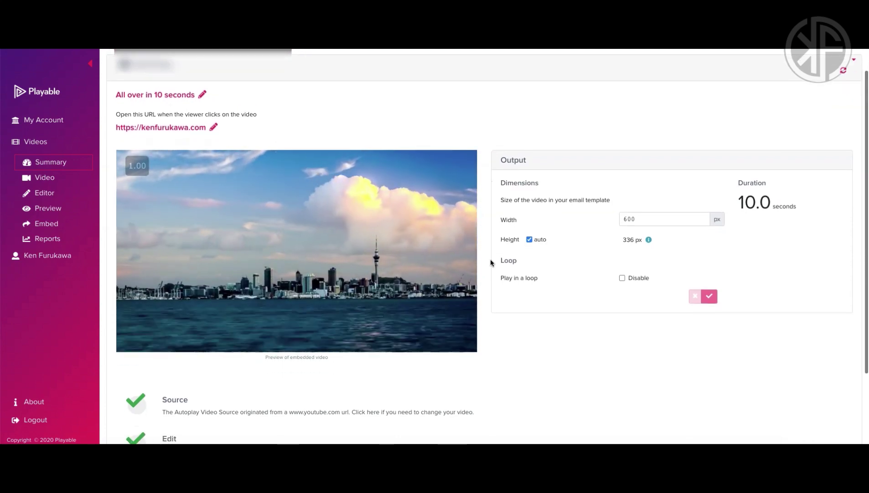
pyautogui.scroll(-1, 491, 262)
pyautogui.scroll(-3, 490, 259)
pyautogui.scroll(-2, 490, 259)
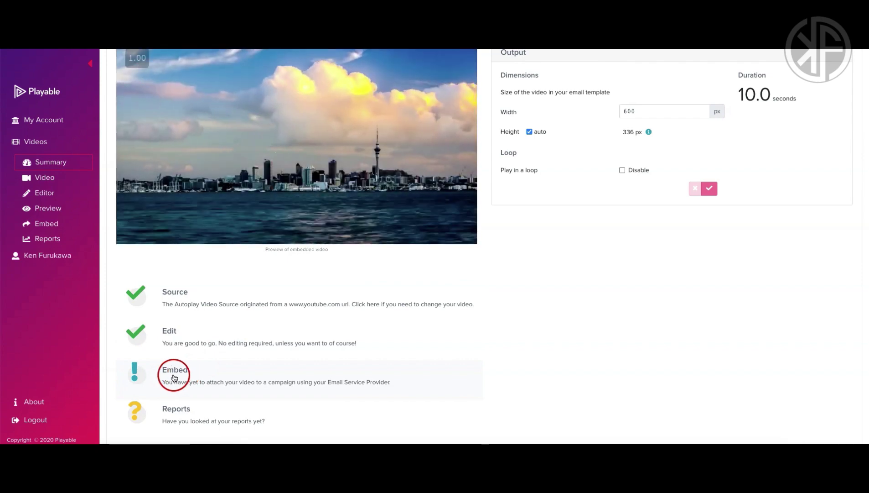
# - Open the video's Embed page and keep GetResponse as the email provider
pyautogui.click(183, 376)
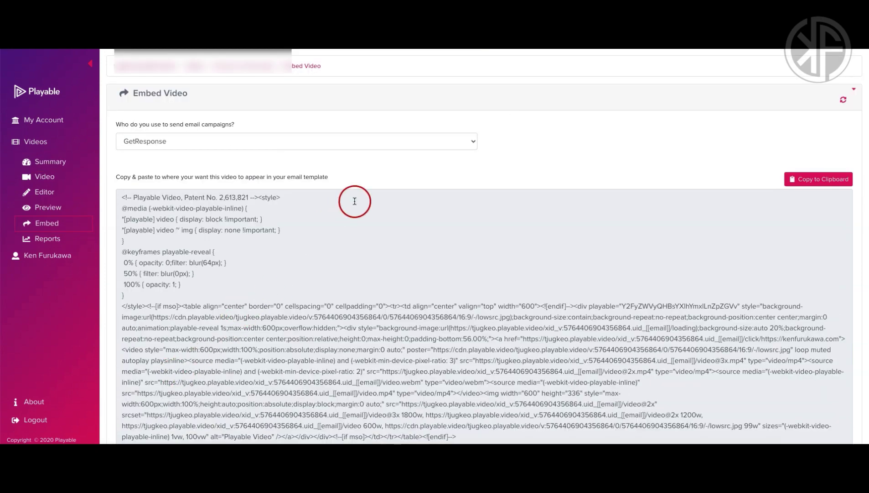
pyautogui.click(471, 142)
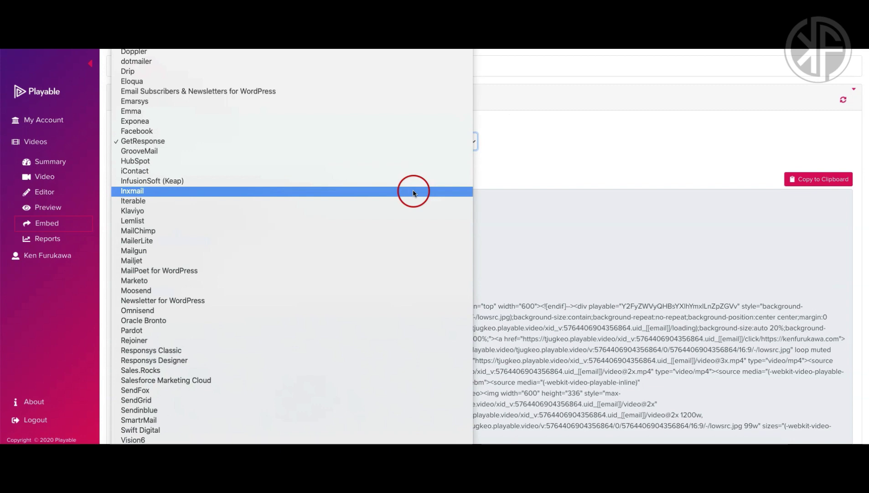
pyautogui.scroll(-2, 413, 193)
pyautogui.scroll(2, 414, 193)
pyautogui.scroll(5, 414, 193)
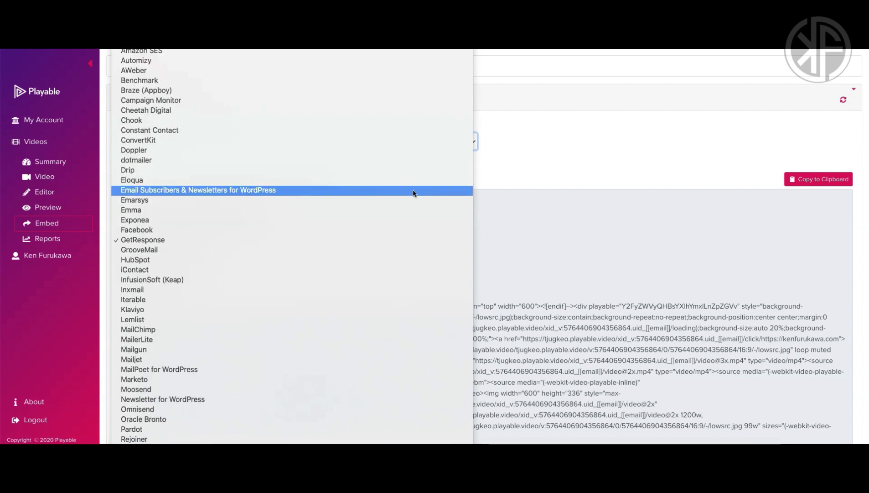
pyautogui.click(407, 181)
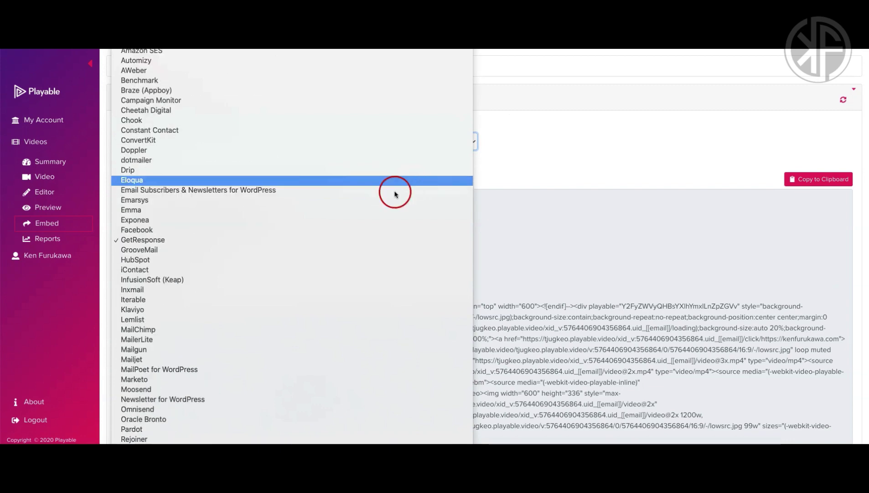
pyautogui.moveTo(407, 181); pyautogui.dragTo(387, 239)
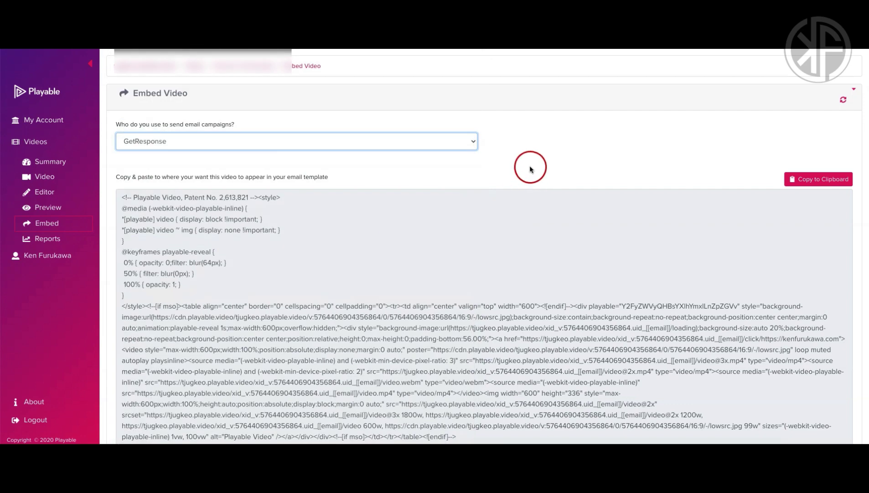
pyautogui.click(526, 177)
# - Copy the GetResponse embed code and select the email draft's top content section
pyautogui.scroll(-1, 524, 192)
pyautogui.scroll(-3, 525, 193)
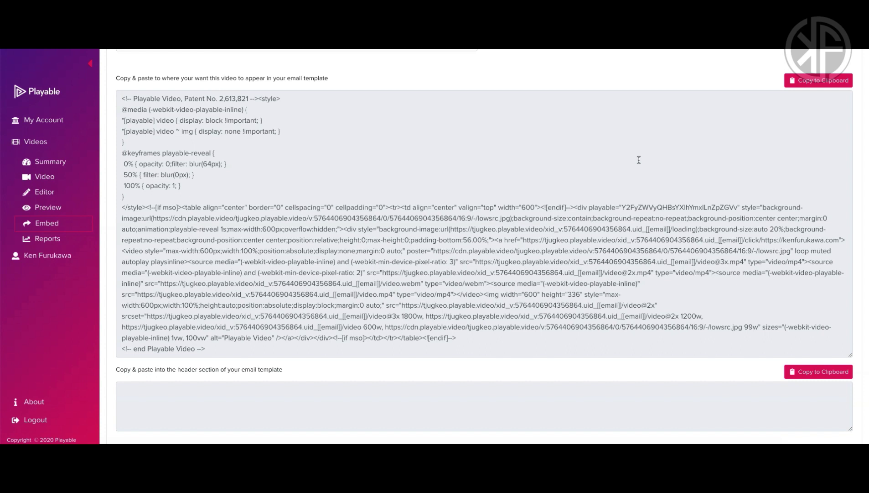
pyautogui.click(814, 85)
pyautogui.click(814, 84)
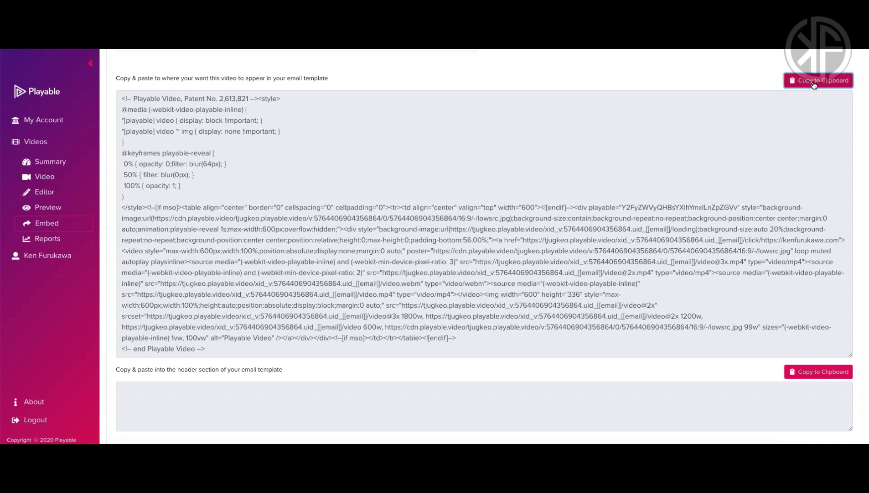
pyautogui.click(523, 87)
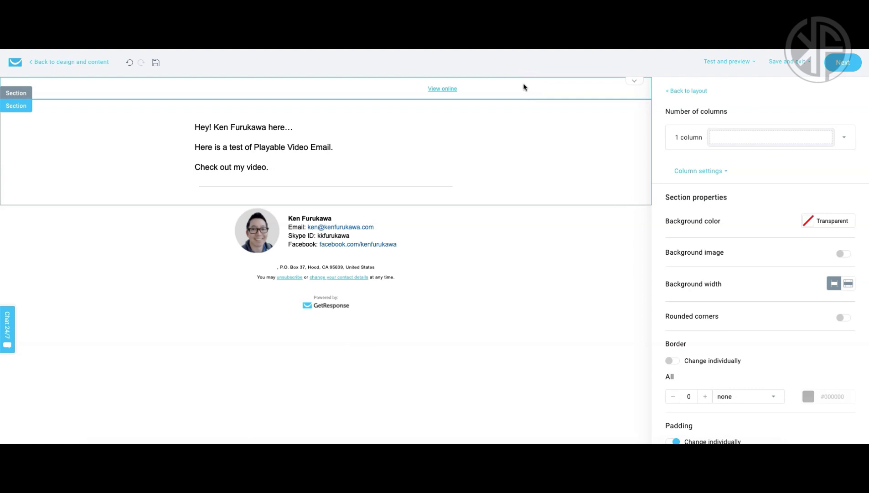
# - Add a Custom HTML block under 'Check out my video' and paste the Playable embed code into it
pyautogui.click(674, 90)
pyautogui.moveTo(695, 217)
pyautogui.mouseDown()
pyautogui.moveTo(766, 261)
pyautogui.moveTo(296, 218)
pyautogui.mouseUp()
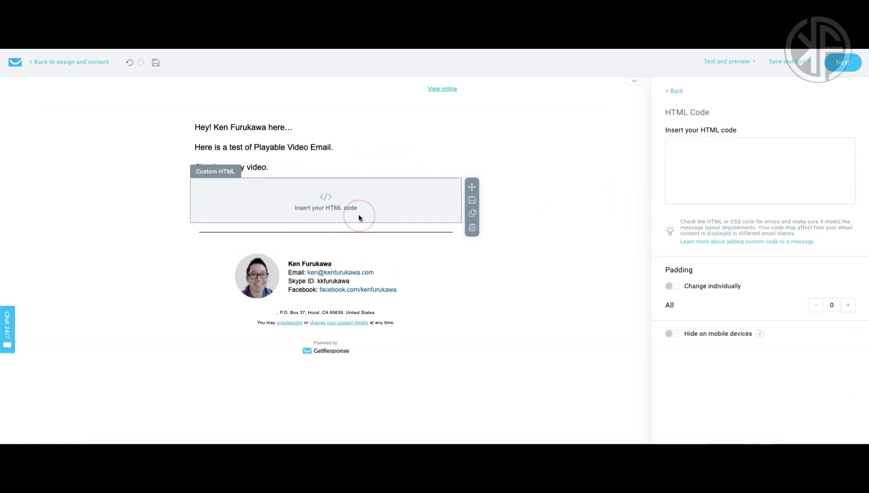
pyautogui.click(420, 218)
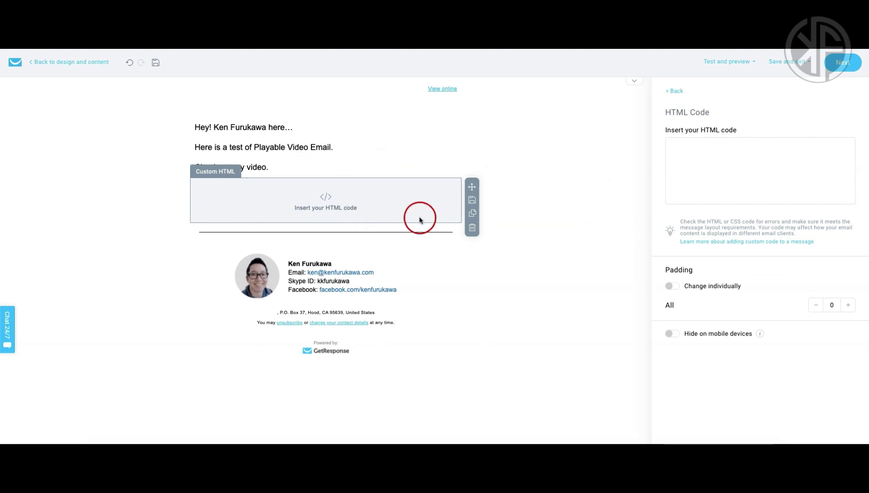
pyautogui.click(679, 180)
pyautogui.click(373, 197)
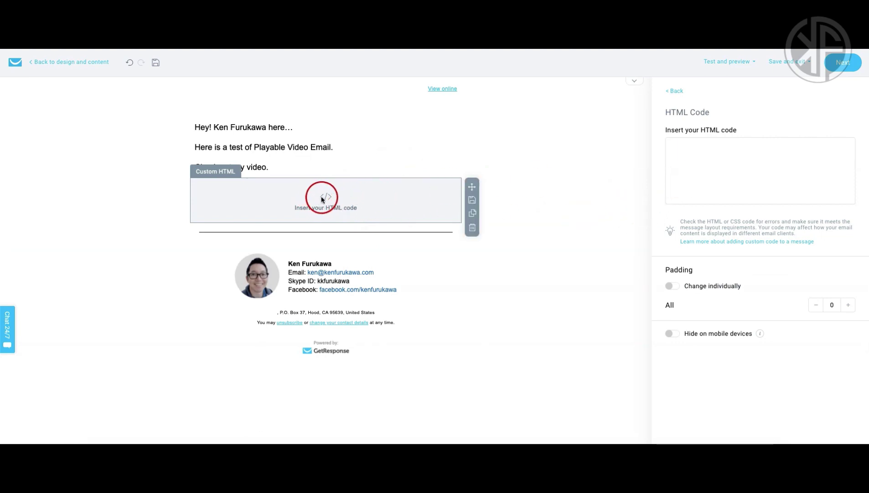
pyautogui.click(698, 148)
pyautogui.hotkey('ctrl', 'v')
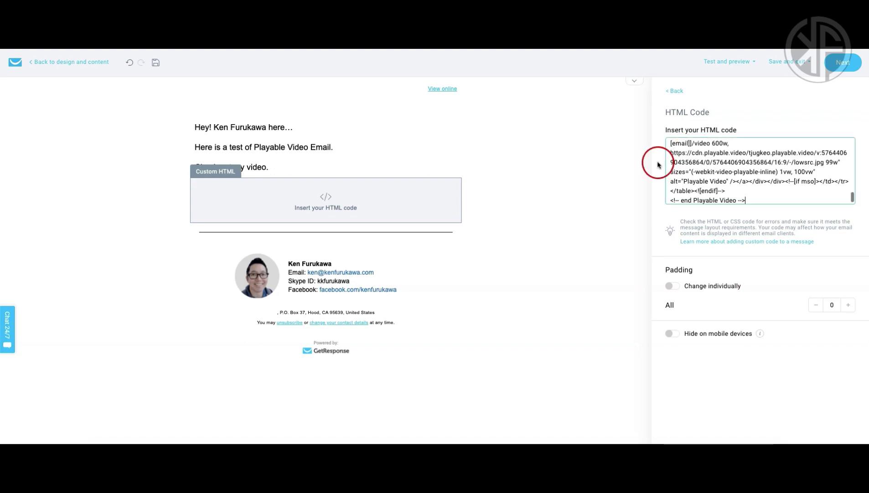
pyautogui.click(623, 196)
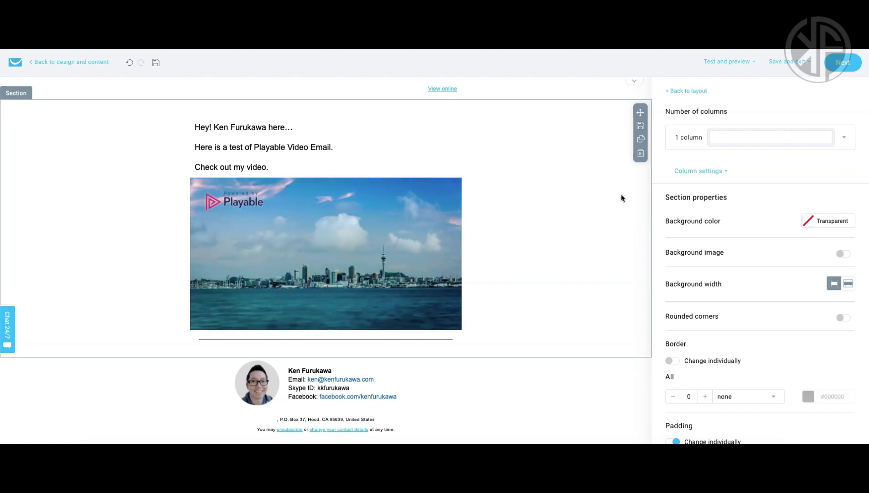
pyautogui.click(408, 250)
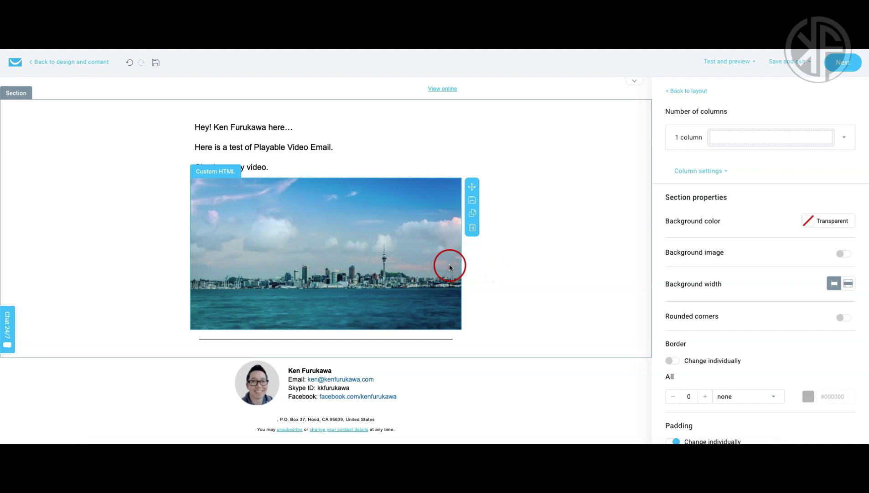
# - Send a test message of the video email to the chosen address
pyautogui.click(725, 61)
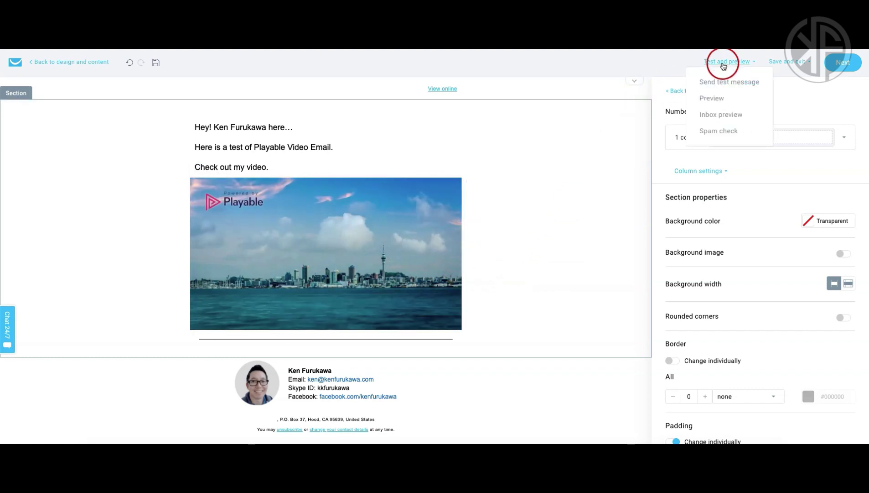
pyautogui.click(725, 83)
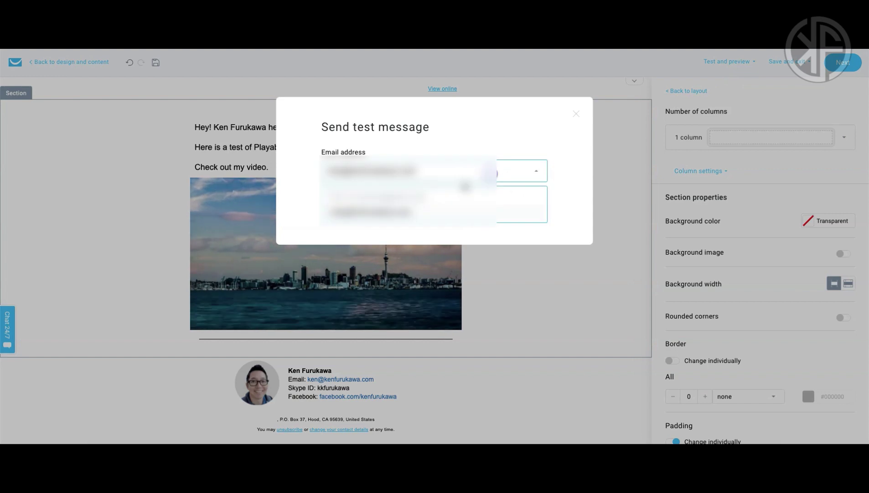
pyautogui.click(408, 194)
pyautogui.click(519, 214)
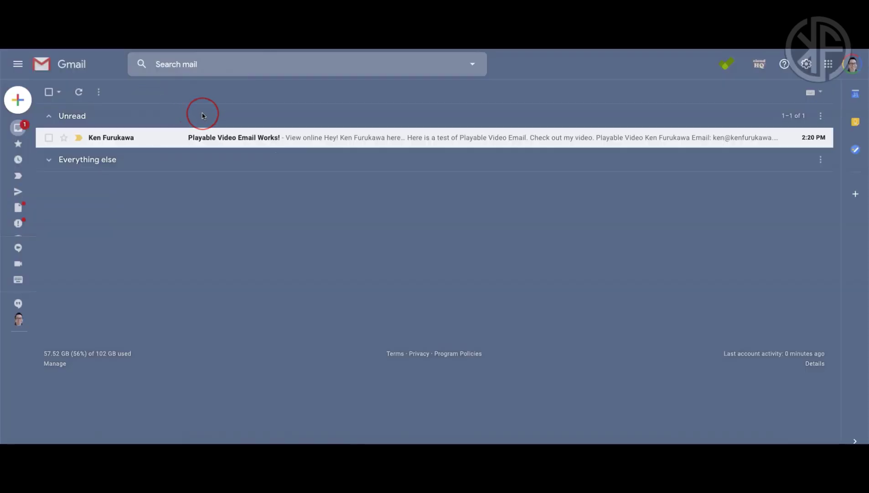
# - Open 'Playable Video Email Works!', always display its images, watch the video, then follow its link
pyautogui.moveTo(434, 137)
pyautogui.click(230, 140)
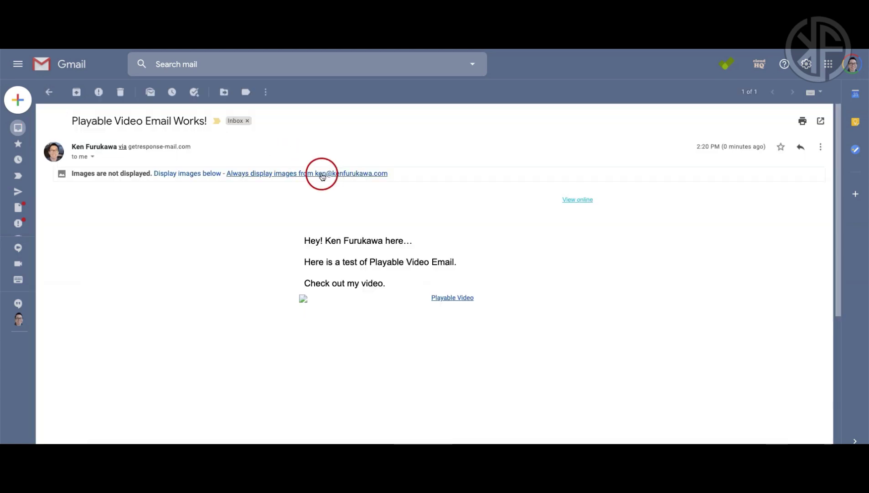
pyautogui.click(301, 174)
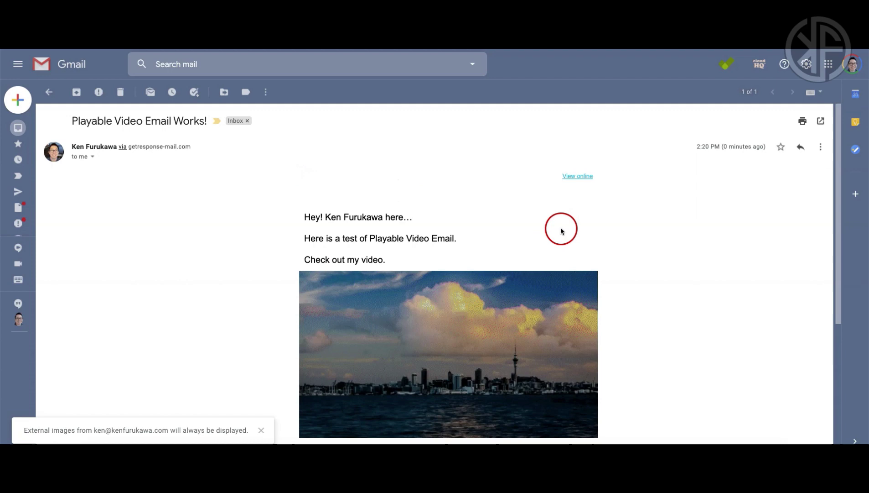
pyautogui.scroll(-1, 614, 247)
pyautogui.scroll(-1, 613, 247)
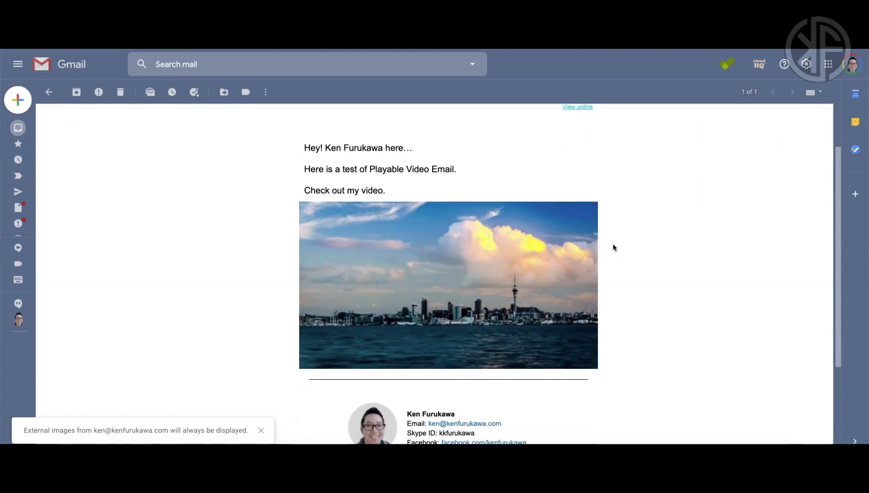
pyautogui.scroll(-1, 613, 248)
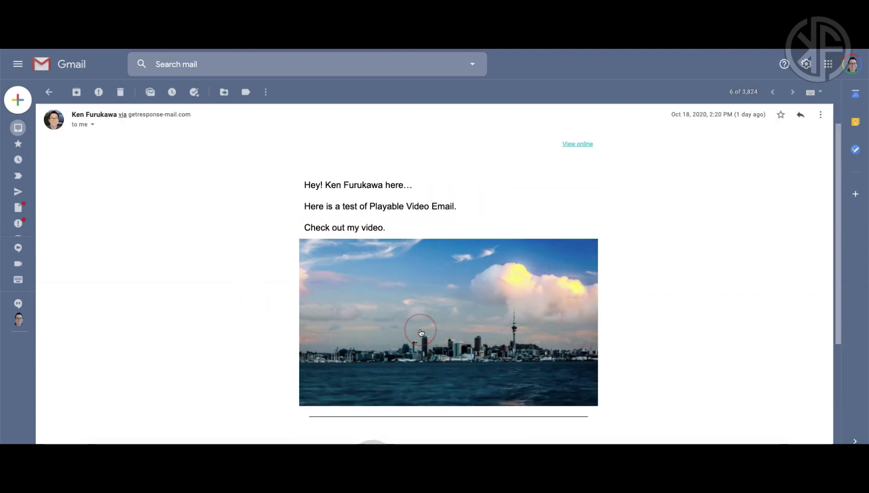
pyautogui.click(420, 329)
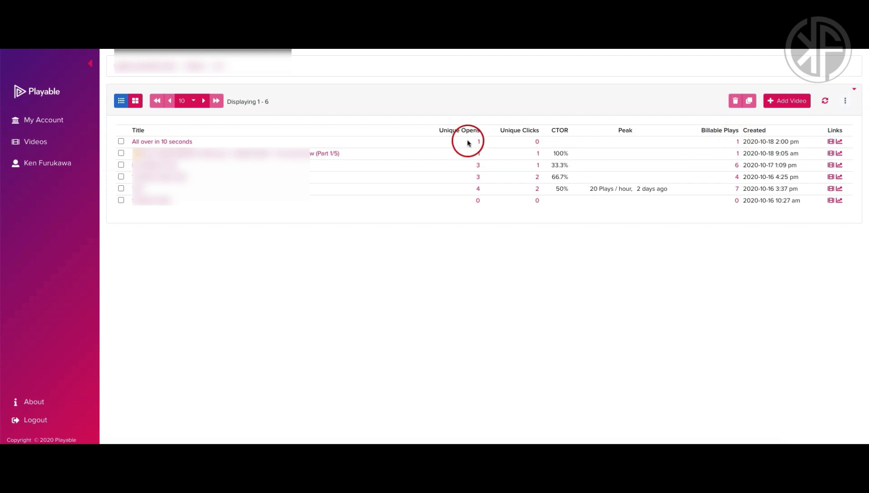
# - Check the account's Email Client report (nine opens, six clicks), then return to the videos list
pyautogui.click(38, 120)
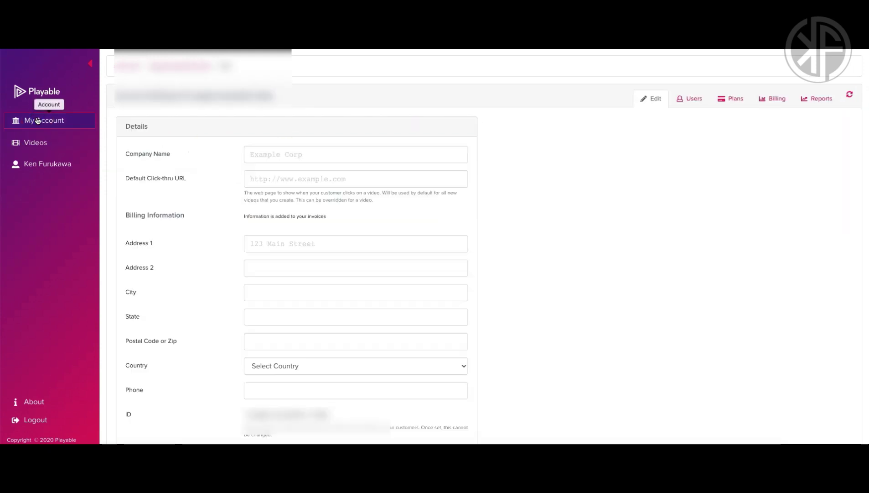
pyautogui.click(805, 99)
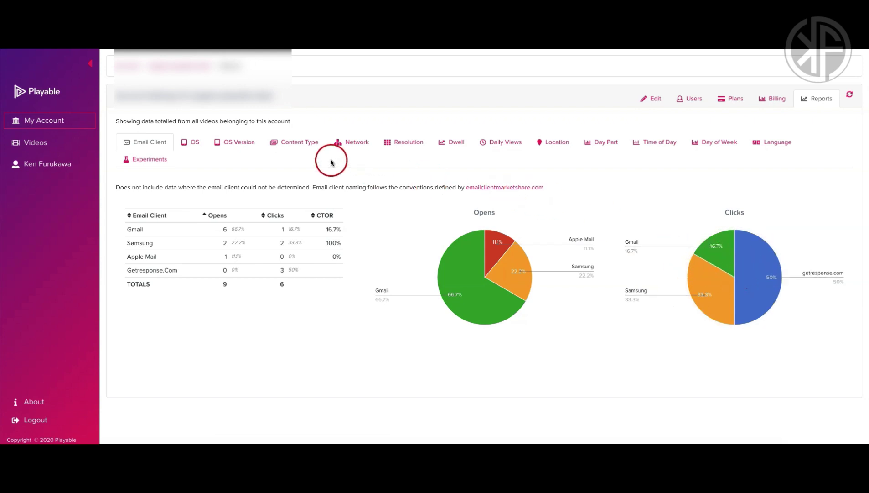
pyautogui.click(39, 145)
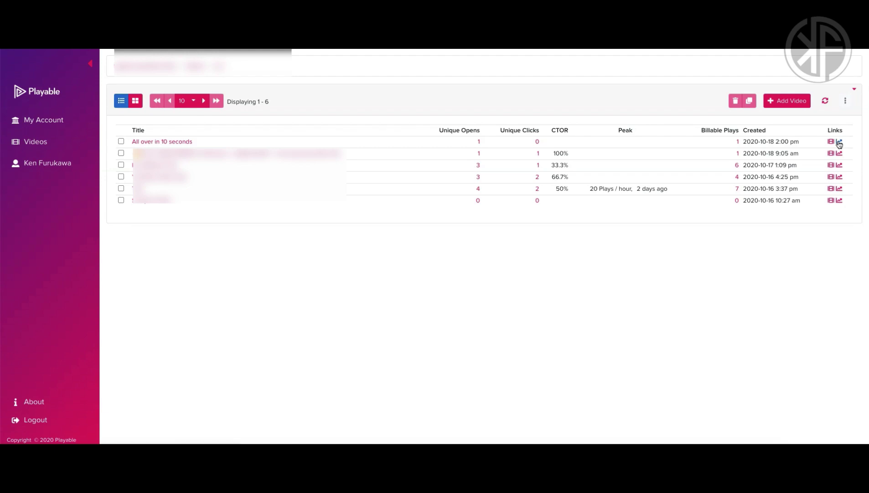
# - Open the first video's reports and browse the upgrade pricing plans and FAQ
pyautogui.click(839, 142)
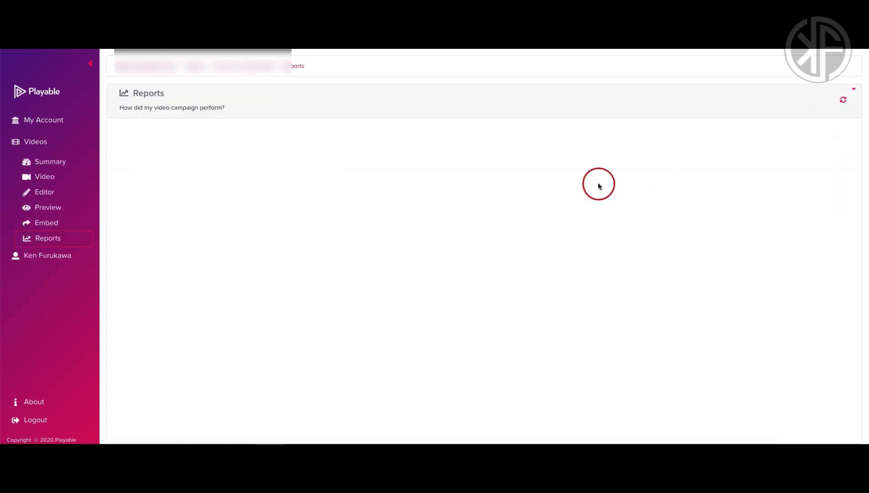
pyautogui.scroll(-2, 727, 190)
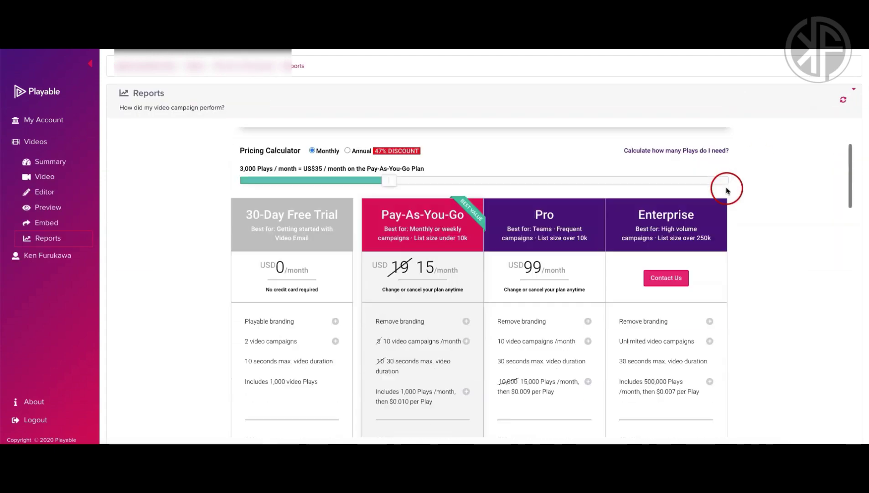
pyautogui.scroll(-5, 727, 190)
pyautogui.scroll(-5, 727, 190)
pyautogui.scroll(-2, 727, 190)
pyautogui.scroll(-2, 727, 191)
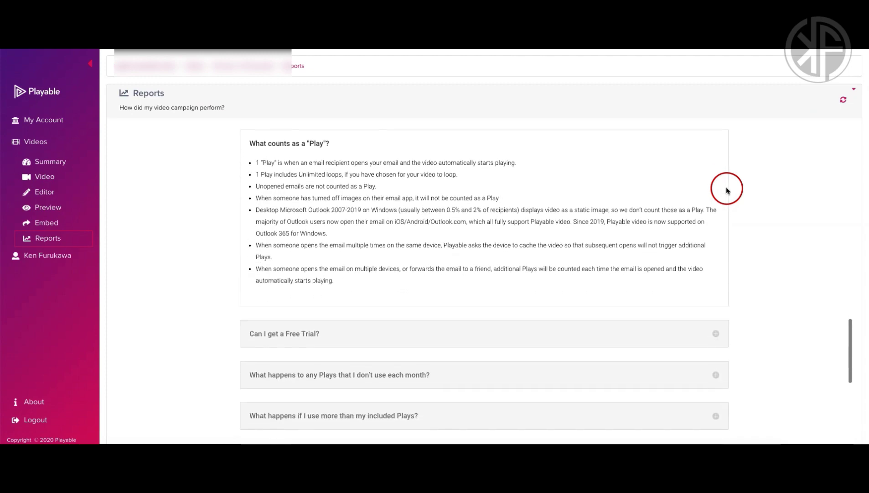
pyautogui.scroll(-2, 727, 190)
pyautogui.scroll(-1, 727, 190)
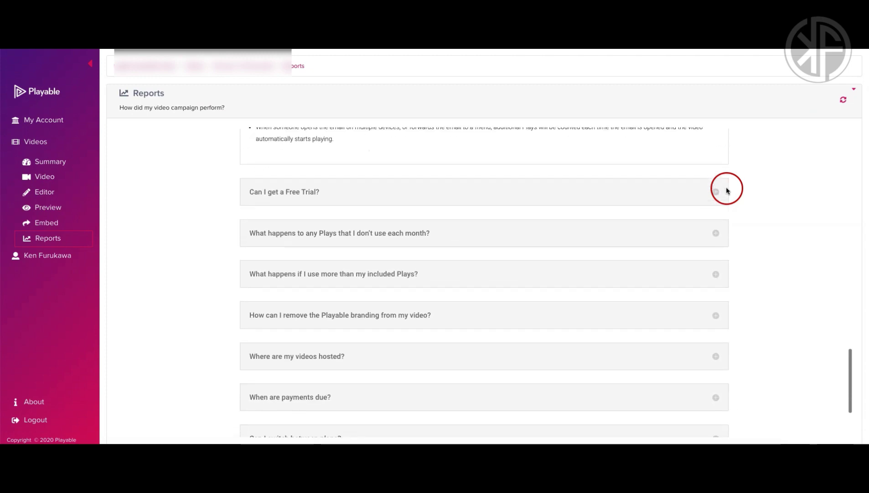
pyautogui.scroll(10, 727, 190)
pyautogui.scroll(3, 727, 190)
pyautogui.scroll(2, 727, 190)
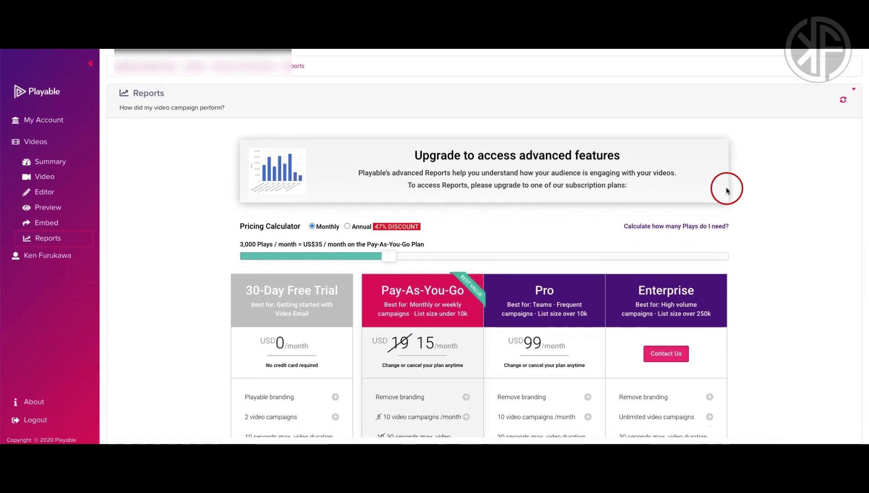
pyautogui.scroll(-2, 727, 190)
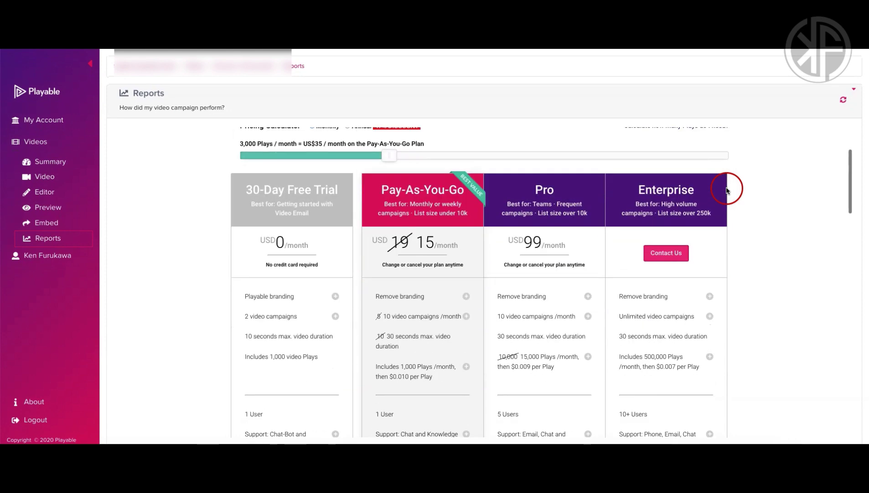
pyautogui.scroll(-2, 727, 190)
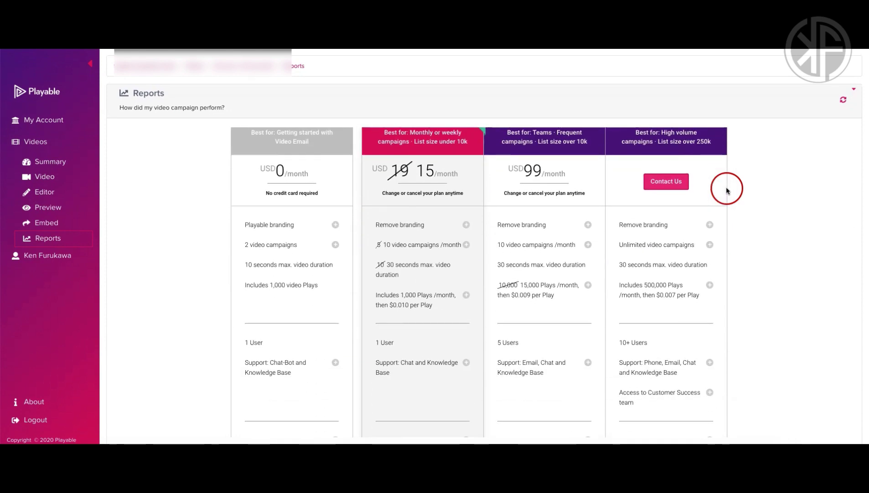
pyautogui.scroll(-3, 727, 190)
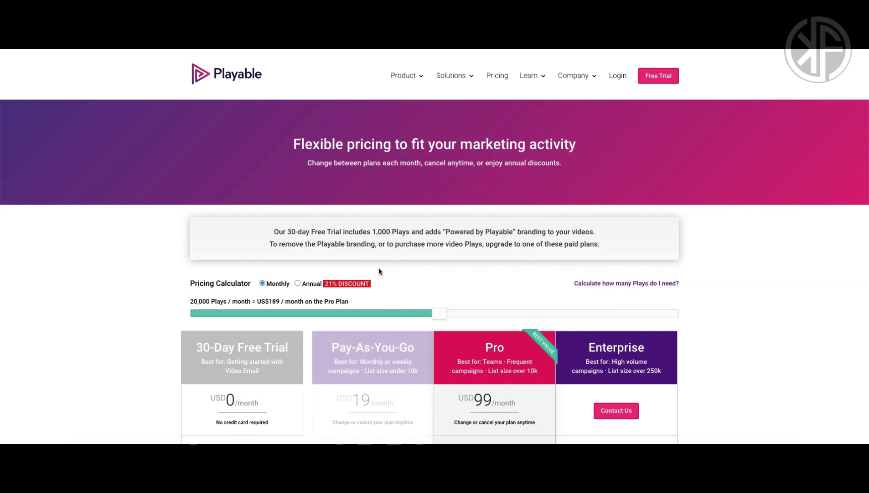
# - Switch the pricing plans to annual billing, dropping Pro to $79 per month
pyautogui.scroll(-3, 379, 271)
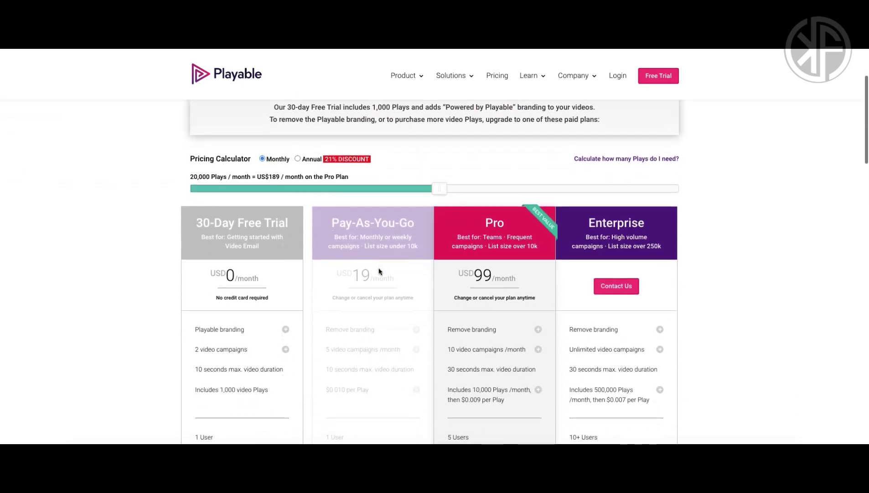
pyautogui.scroll(-1, 378, 269)
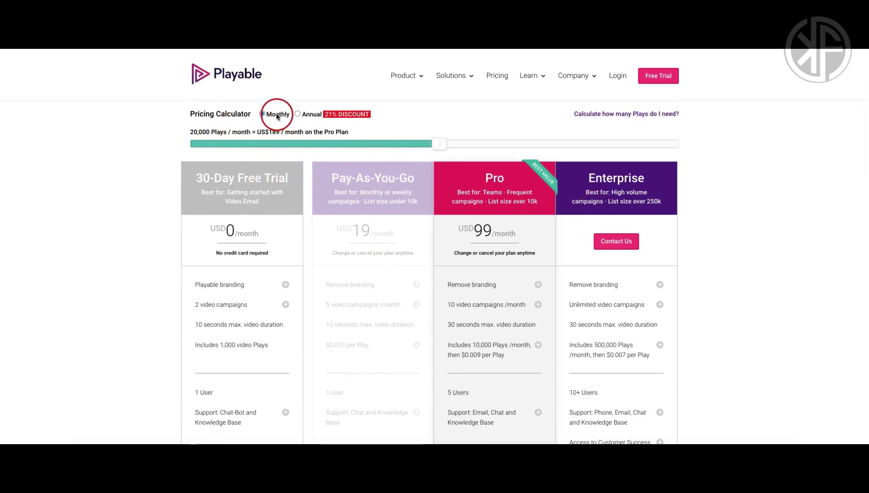
pyautogui.click(299, 114)
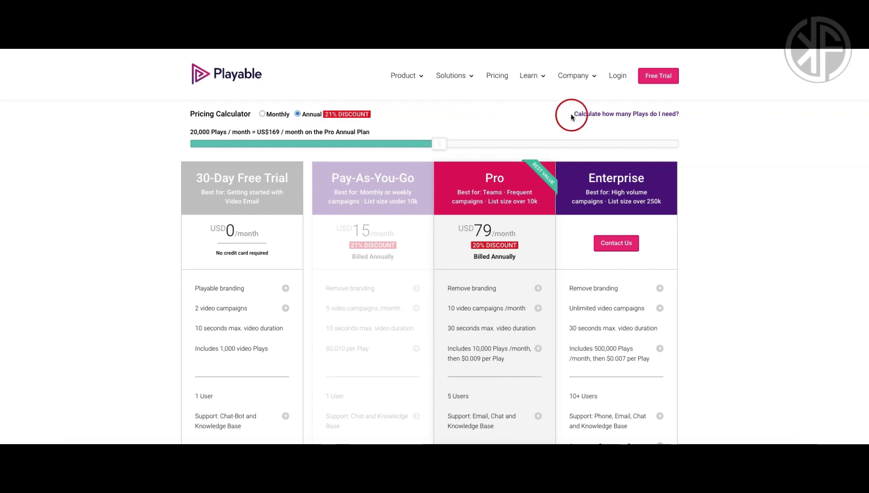
# - In the plays calculator, enter a list size of 500 and 2 campaigns
pyautogui.click(595, 114)
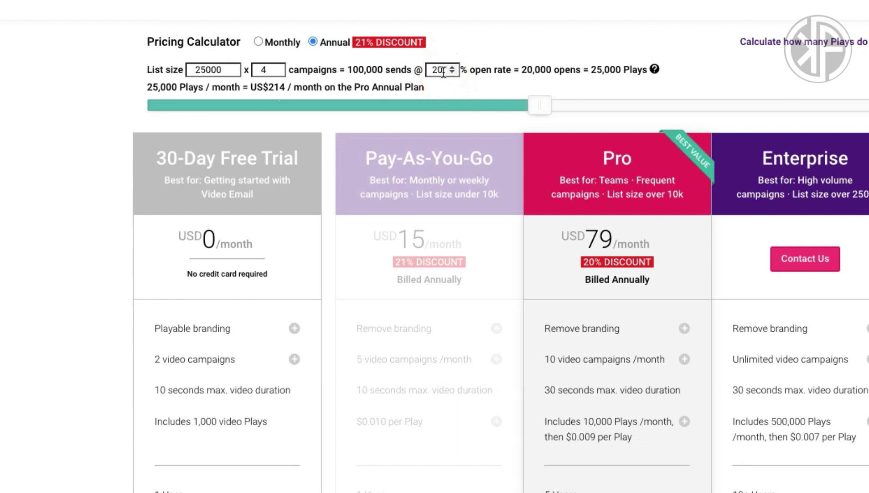
pyautogui.click(217, 70)
pyautogui.doubleClick(216, 70)
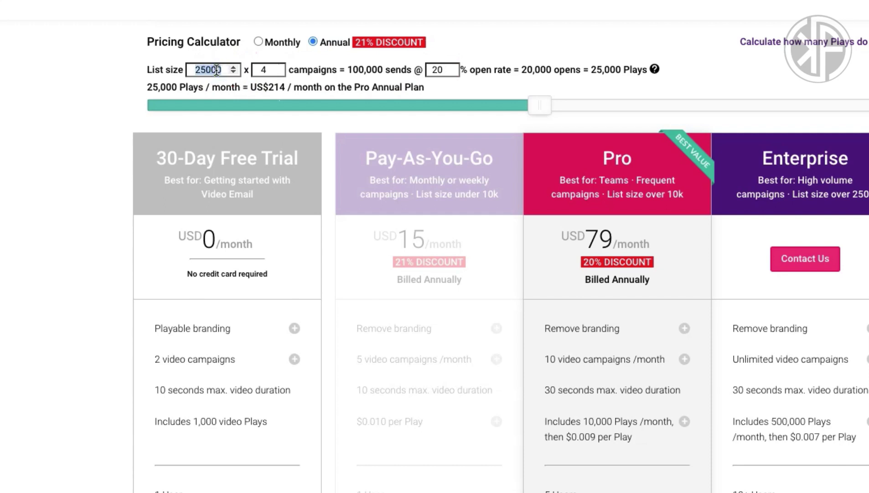
pyautogui.write('500')
pyautogui.click(265, 70)
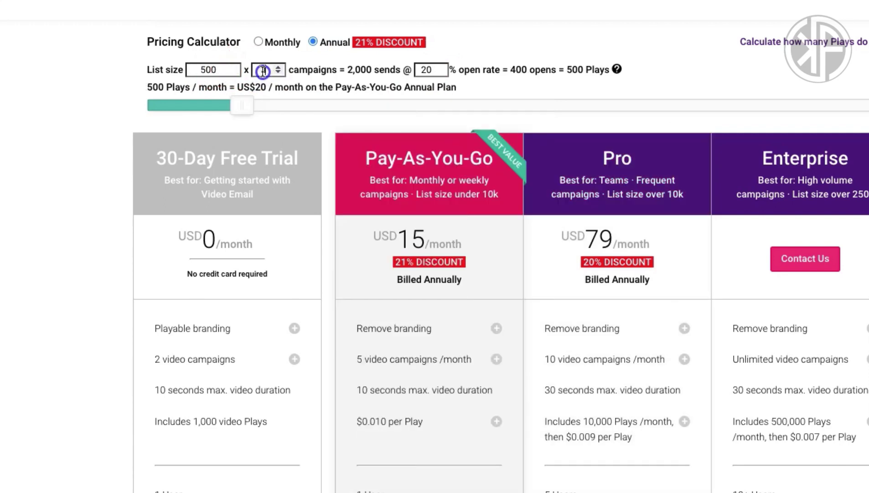
pyautogui.doubleClick(257, 69)
pyautogui.write('2')
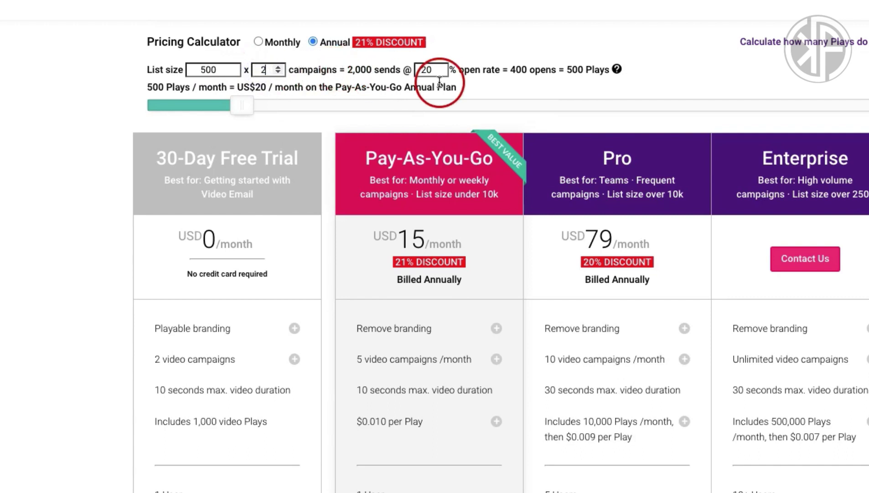
# - Calculate the 300-play estimate and compare monthly against annual pricing, ending on annual
pyautogui.click(488, 82)
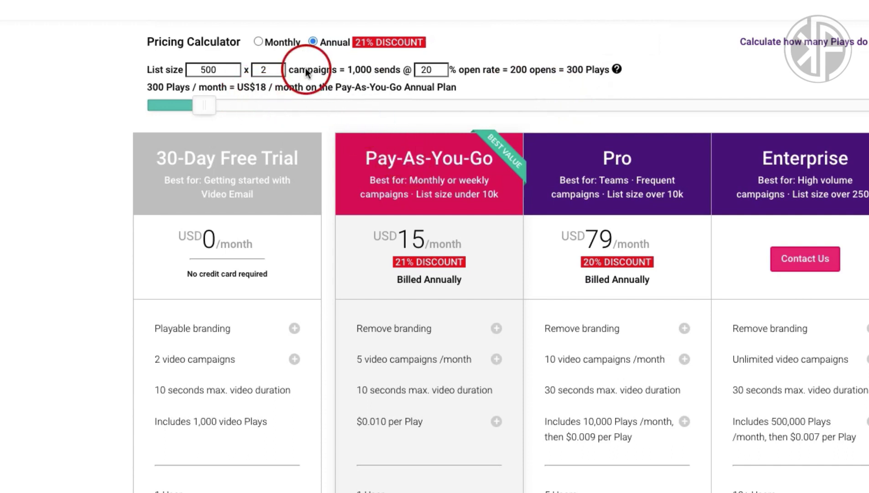
pyautogui.click(280, 44)
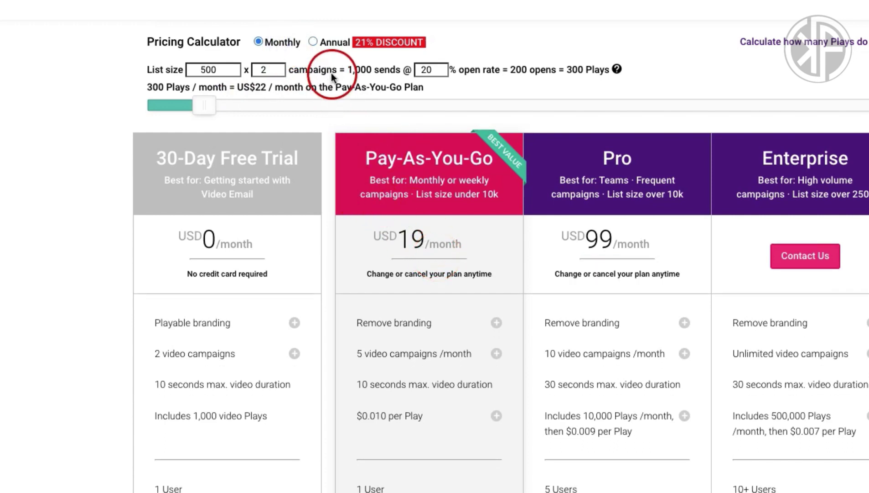
pyautogui.click(314, 43)
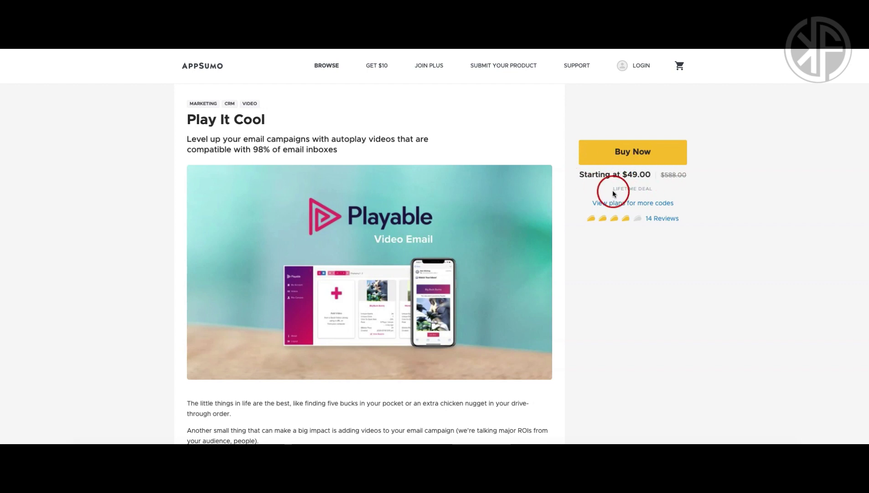
# - Jump to the 'View plans for more codes' section of the Play It Cool deal
pyautogui.click(602, 204)
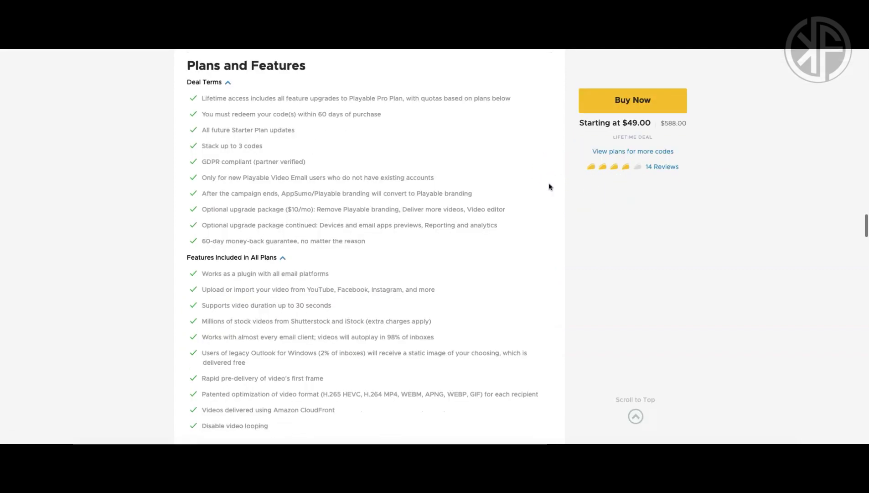
# - Scroll down to the Single $49, Double $98 and Multiple $147 code plan cards
pyautogui.scroll(-2, 549, 186)
pyautogui.scroll(-3, 549, 186)
pyautogui.scroll(-2, 549, 186)
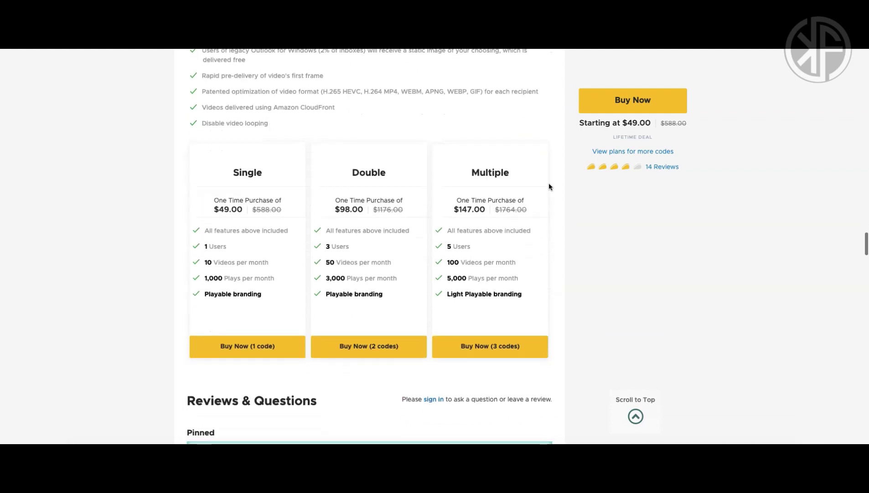